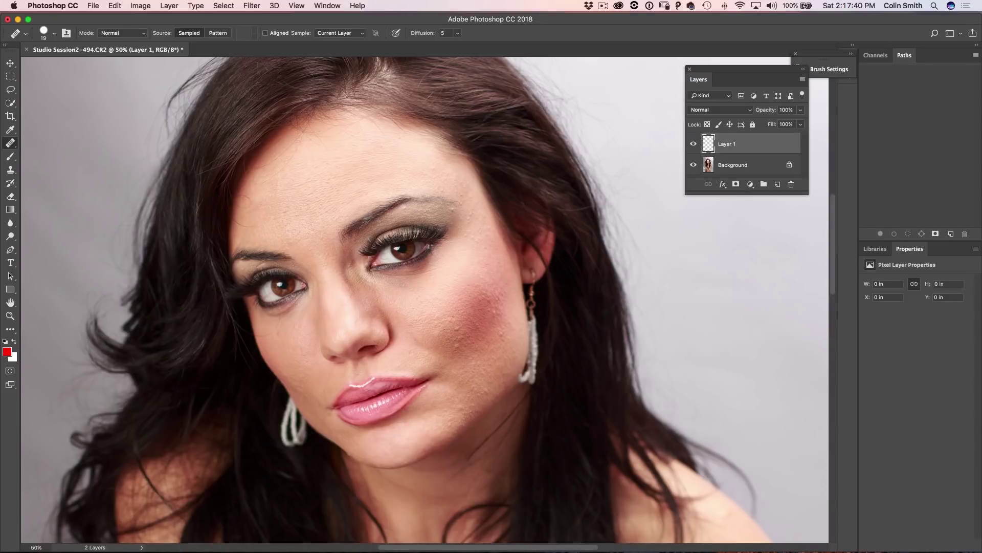
# Set the Healing Brush to sample Current & Below and heal the blemishes on the forehead and temple above the eyebrow on Layer 1.
pyautogui.click(333, 33)
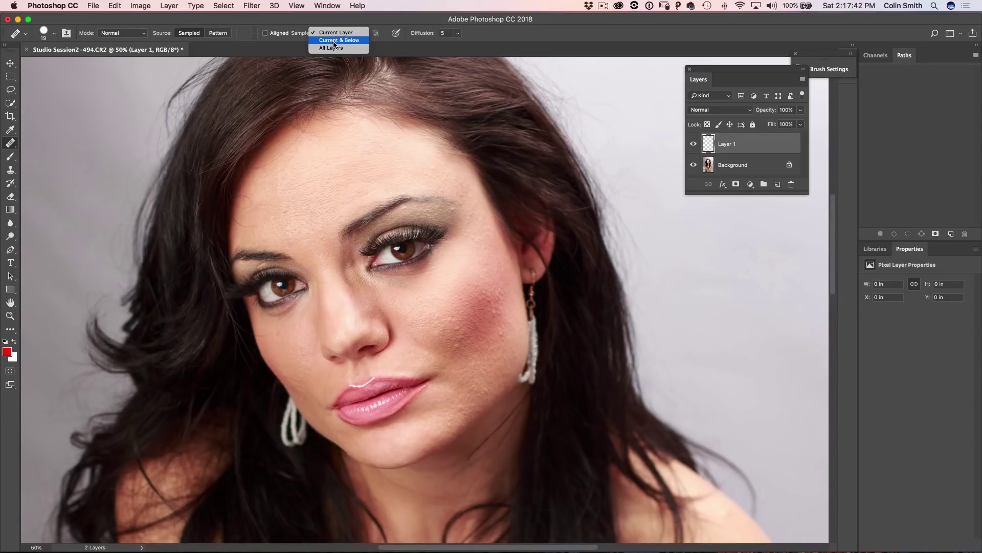
pyautogui.click(335, 41)
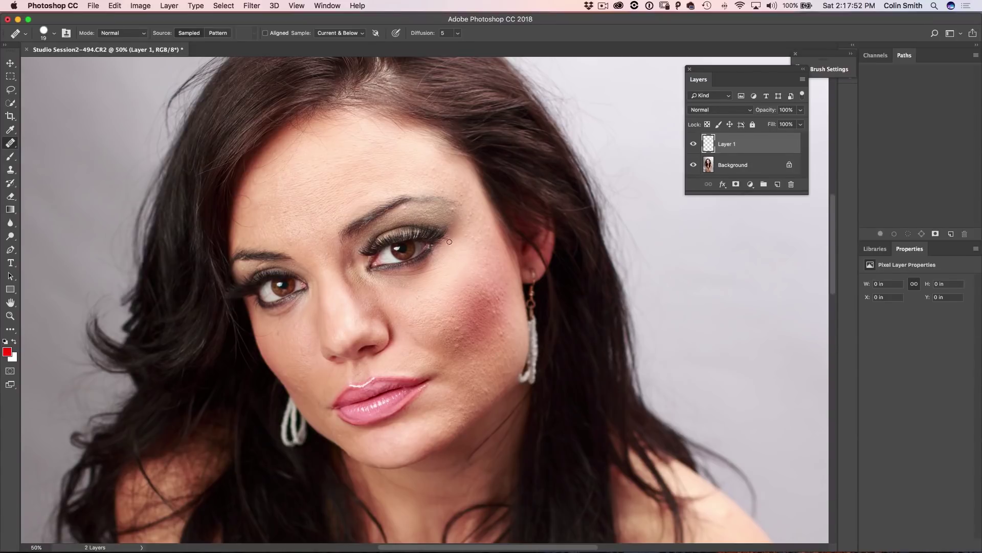
pyautogui.click(421, 177)
pyautogui.click(433, 170)
pyautogui.click(434, 177)
pyautogui.click(435, 168)
pyautogui.click(442, 191)
pyautogui.click(463, 196)
pyautogui.click(454, 209)
pyautogui.keyDown('alt'); pyautogui.click(432, 194); pyautogui.keyUp('alt')
pyautogui.click(472, 210)
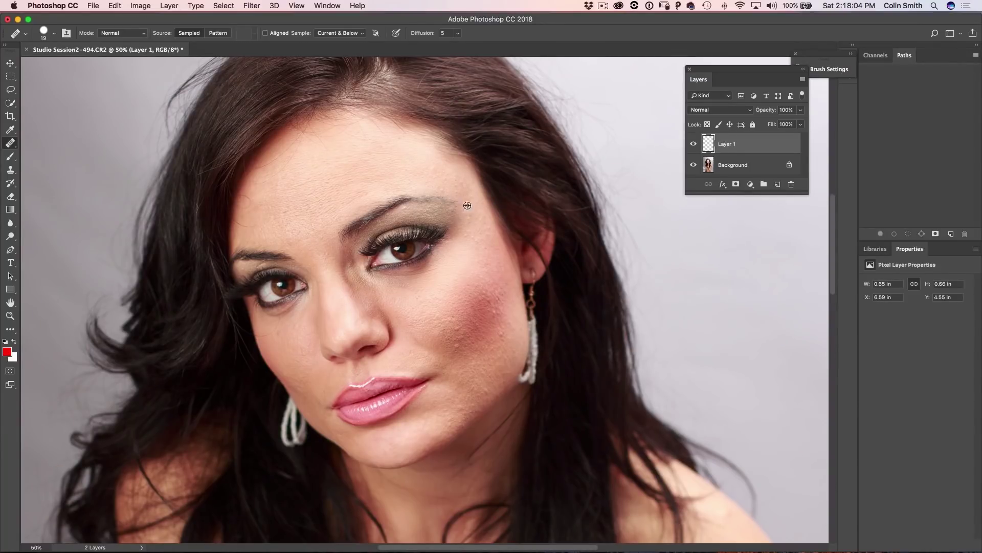
pyautogui.keyDown('alt'); pyautogui.click(411, 183); pyautogui.keyUp('alt')
pyautogui.click(436, 196)
# Heal the blemishes beside the outer eye corner and under the eyebrow, comparing the portrait with Layer 1 hidden and shown.
pyautogui.keyDown('alt'); pyautogui.click(465, 254); pyautogui.keyUp('alt')
pyautogui.click(476, 242)
pyautogui.keyDown('alt'); pyautogui.click(470, 250); pyautogui.keyUp('alt')
pyautogui.moveTo(482, 238); pyautogui.dragTo(473, 254)
pyautogui.click(485, 249)
pyautogui.click(694, 145)
pyautogui.click(694, 145)
pyautogui.keyDown('alt'); pyautogui.click(418, 211); pyautogui.keyUp('alt')
pyautogui.click(407, 209)
# Soften the healing brush tip by reducing its hardness.
pyautogui.click(53, 35)
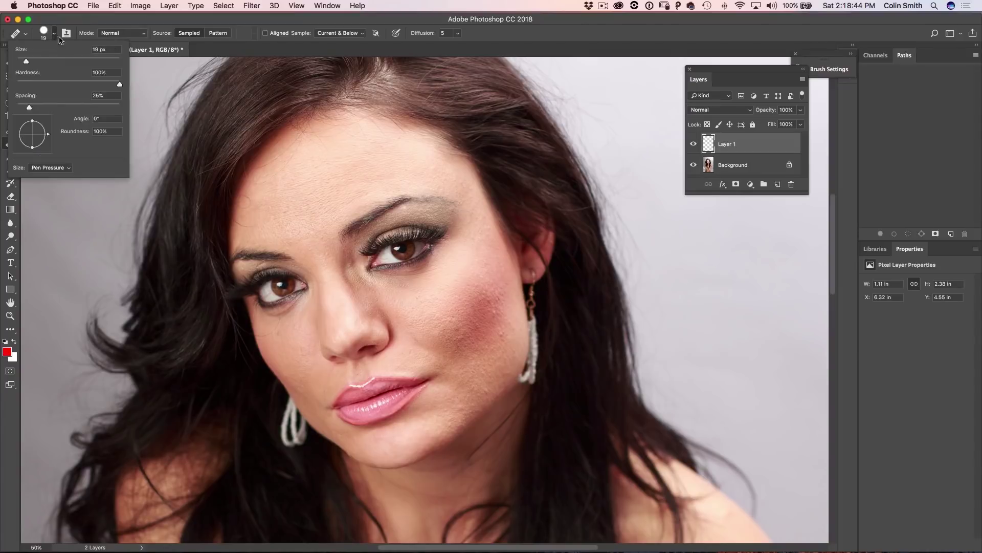
pyautogui.moveTo(119, 86)
pyautogui.mouseDown()
pyautogui.moveTo(16, 86)
pyautogui.moveTo(29, 61)
pyautogui.mouseUp()
pyautogui.write('11')
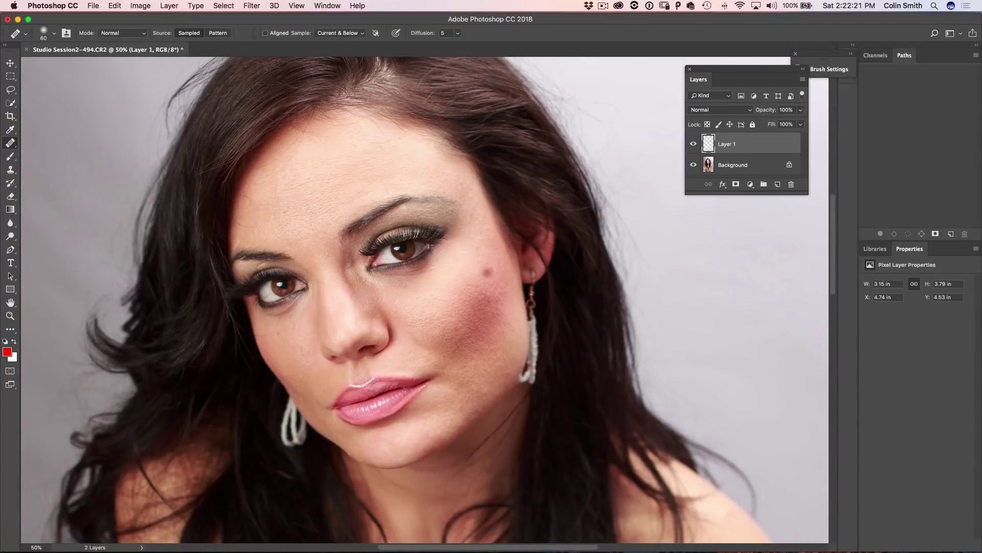
# Add a new layer named wrinkles and heal the lines under the eye on the right of the portrait.
pyautogui.click(777, 185)
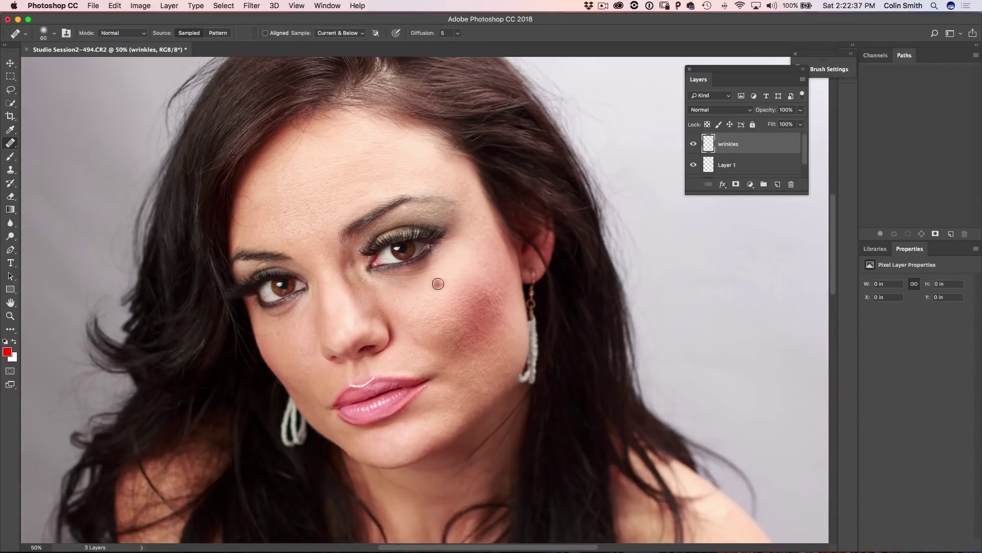
pyautogui.moveTo(456, 280); pyautogui.dragTo(443, 280)
pyautogui.moveTo(401, 275)
pyautogui.mouseDown()
pyautogui.moveTo(438, 269)
pyautogui.moveTo(412, 281)
pyautogui.moveTo(413, 257)
pyautogui.moveTo(397, 264)
pyautogui.moveTo(417, 283)
pyautogui.moveTo(444, 271)
pyautogui.moveTo(425, 278)
pyautogui.mouseUp()
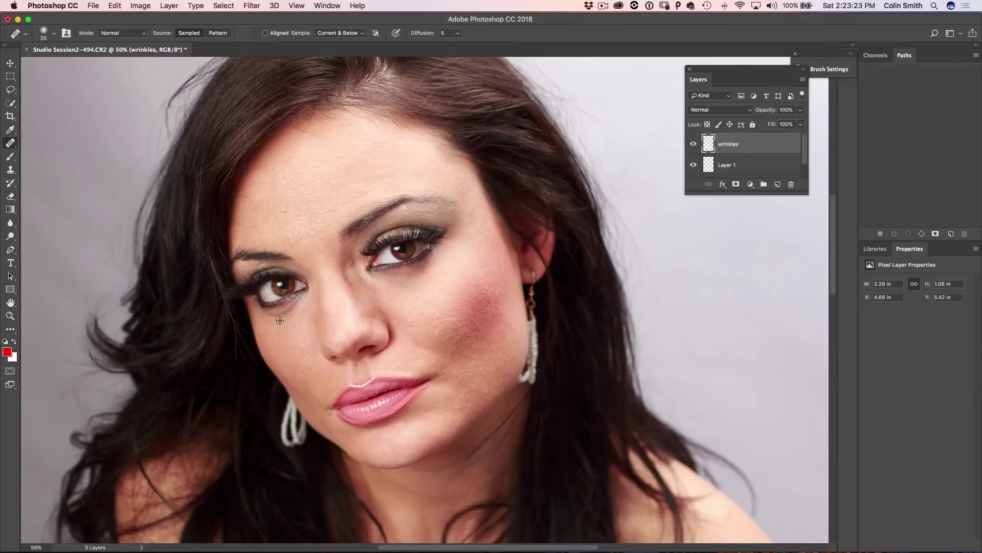
# Heal the lines under the eye on the left of the portrait and near its eyebrow on the wrinkles layer.
pyautogui.moveTo(280, 321); pyautogui.dragTo(292, 311)
pyautogui.keyDown('alt'); pyautogui.click(292, 312); pyautogui.keyUp('alt')
pyautogui.moveTo(284, 310)
pyautogui.mouseDown()
pyautogui.moveTo(295, 314)
pyautogui.moveTo(276, 314)
pyautogui.moveTo(298, 310)
pyautogui.mouseUp()
pyautogui.moveTo(258, 265); pyautogui.dragTo(266, 260)
# Reduce the wrinkles layer's opacity to 55% and compare the portrait with the retouching layers hidden and shown.
pyautogui.click(692, 145)
pyautogui.click(693, 144)
pyautogui.click(694, 145)
pyautogui.click(693, 145)
pyautogui.moveTo(769, 112); pyautogui.dragTo(753, 112)
pyautogui.click(757, 127)
pyautogui.moveTo(693, 143); pyautogui.dragTo(693, 164)
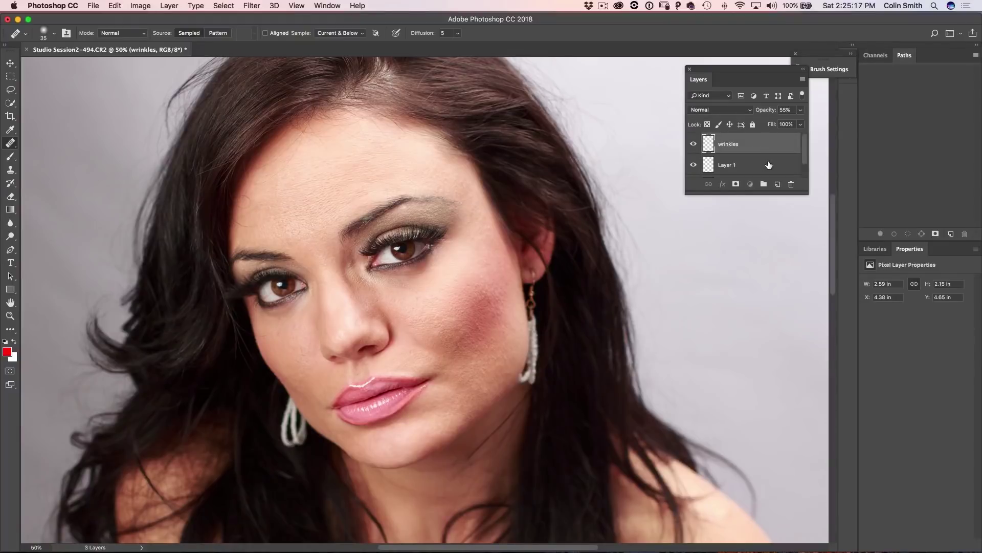
# Group the wrinkles layer and Layer 1 and name the group retouch.
pyautogui.keyDown('shift'); pyautogui.click(768, 165); pyautogui.keyUp('shift')
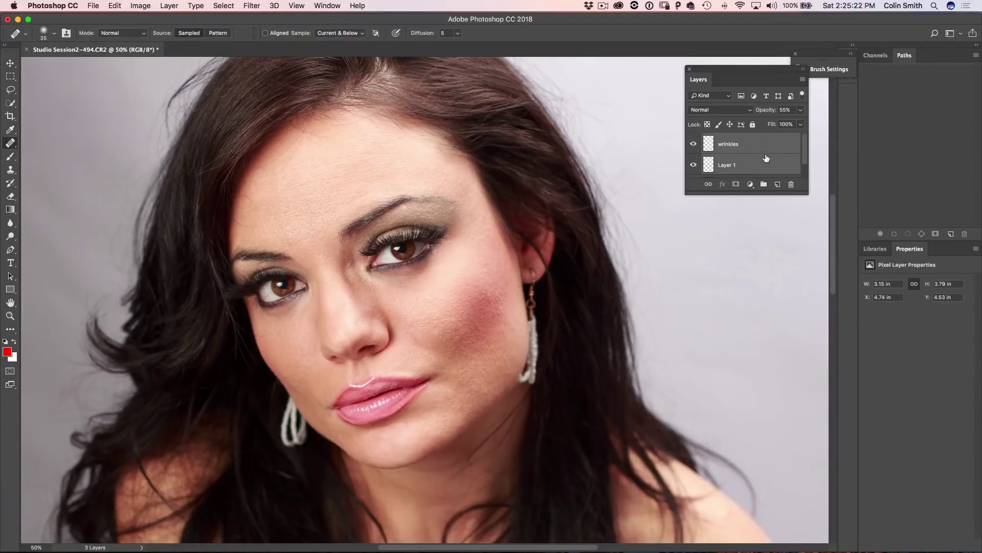
pyautogui.press('super+g')
pyautogui.doubleClick(741, 143)
pyautogui.write('ret')
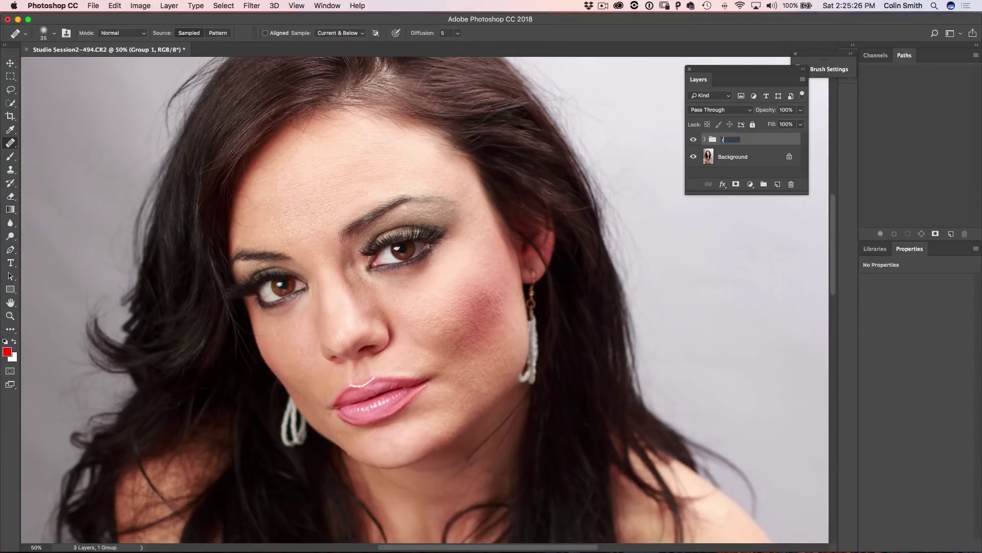
pyautogui.write('ouch')
pyautogui.press('Return')
# Add a Curves adjustment layer above the retouch group and raise the curve's midtones to brighten the image.
pyautogui.click(750, 184)
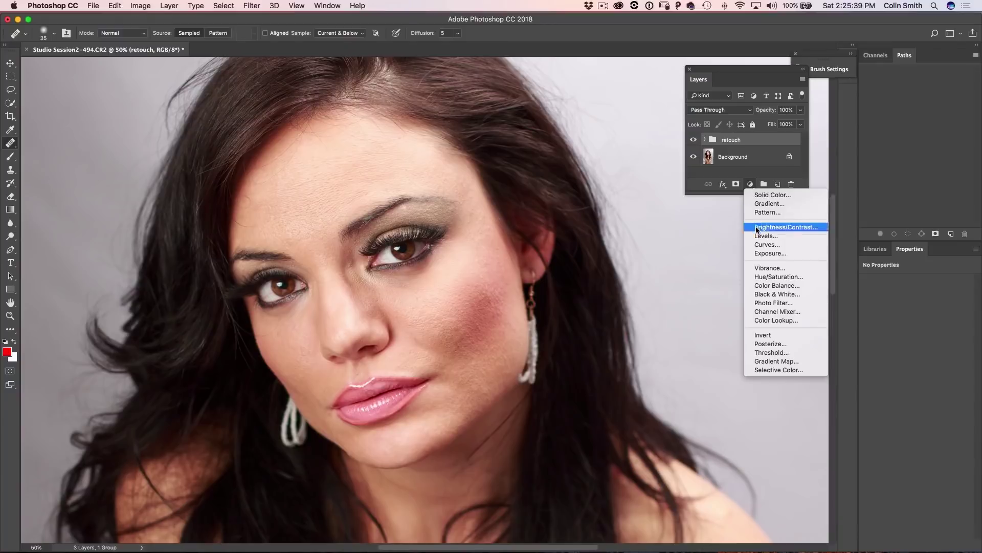
pyautogui.click(760, 244)
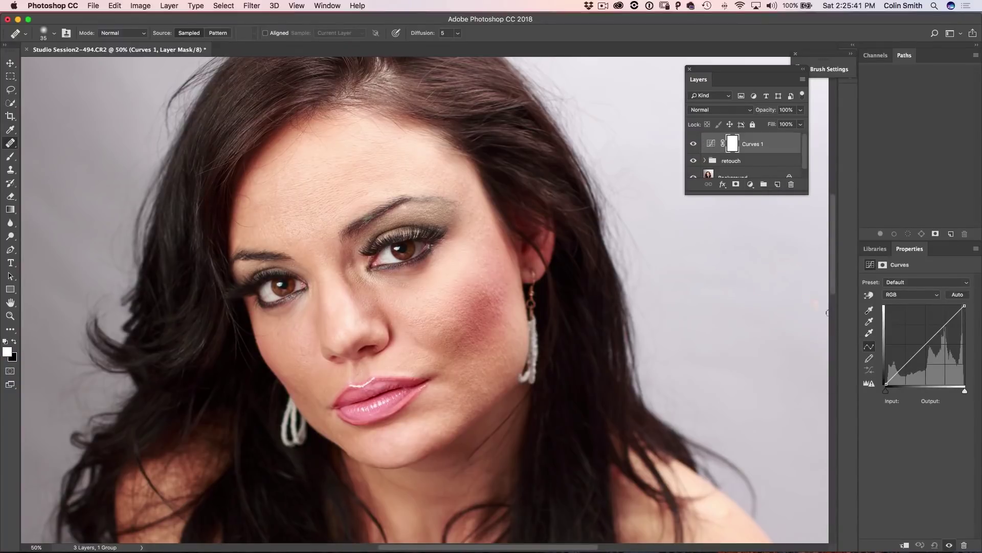
pyautogui.moveTo(909, 249); pyautogui.dragTo(651, 232)
pyautogui.click(702, 334)
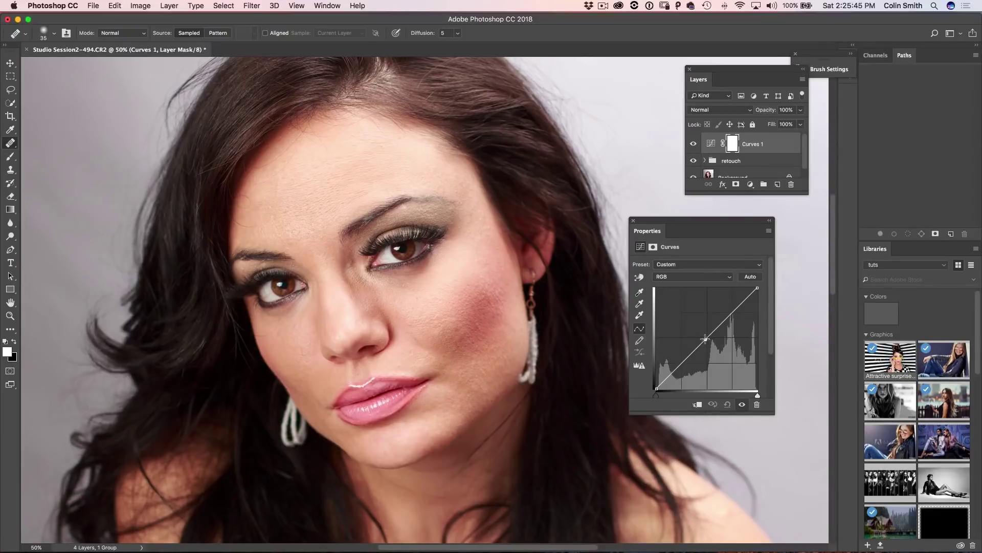
pyautogui.moveTo(702, 335); pyautogui.dragTo(701, 336)
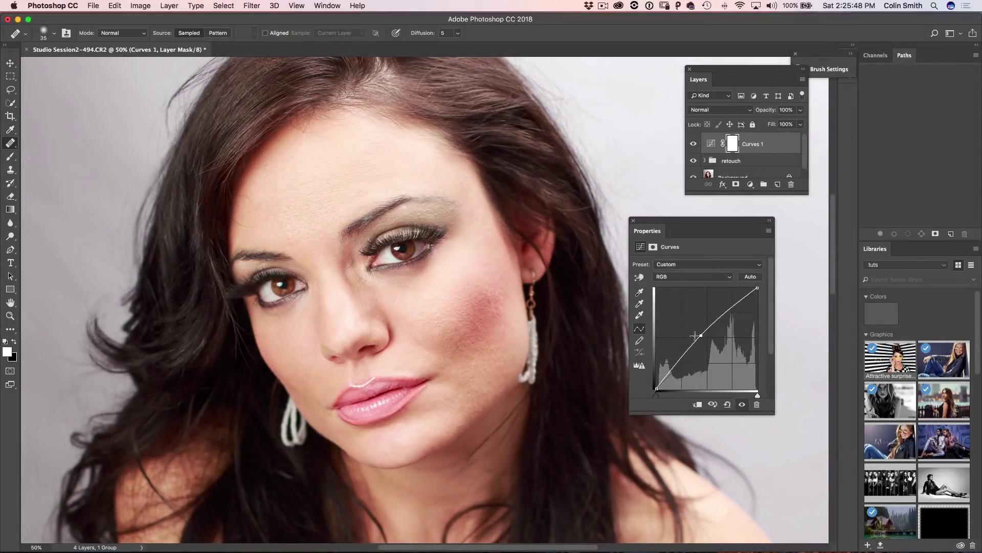
pyautogui.click(634, 220)
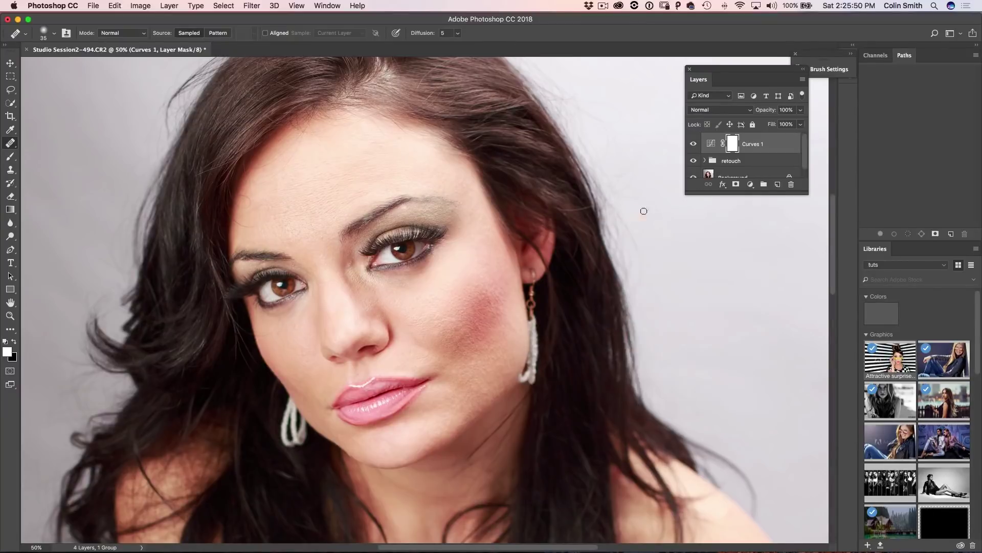
# Rename the brightening Curves layer as dodge and hide it.
pyautogui.doubleClick(756, 144)
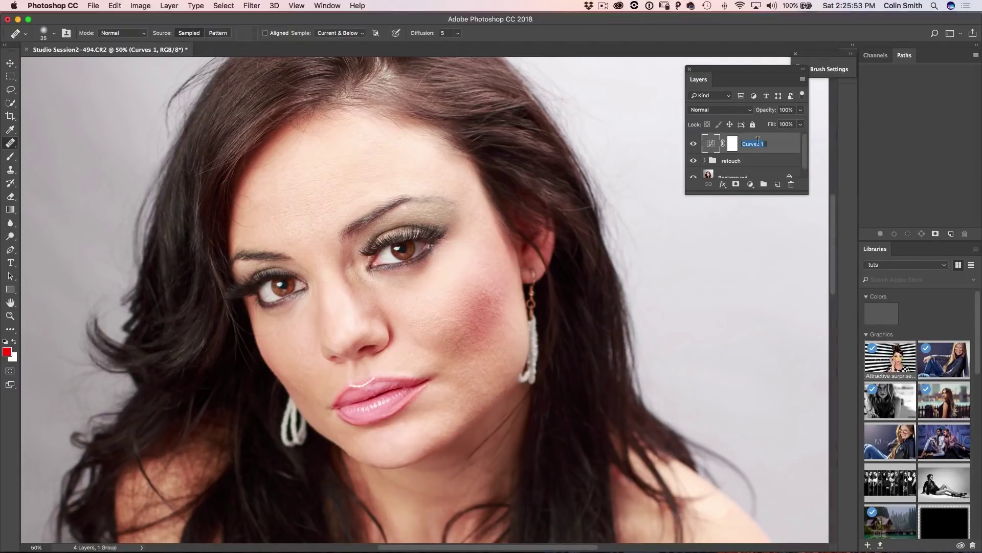
pyautogui.write('b')
pyautogui.click(767, 144)
pyautogui.click(693, 144)
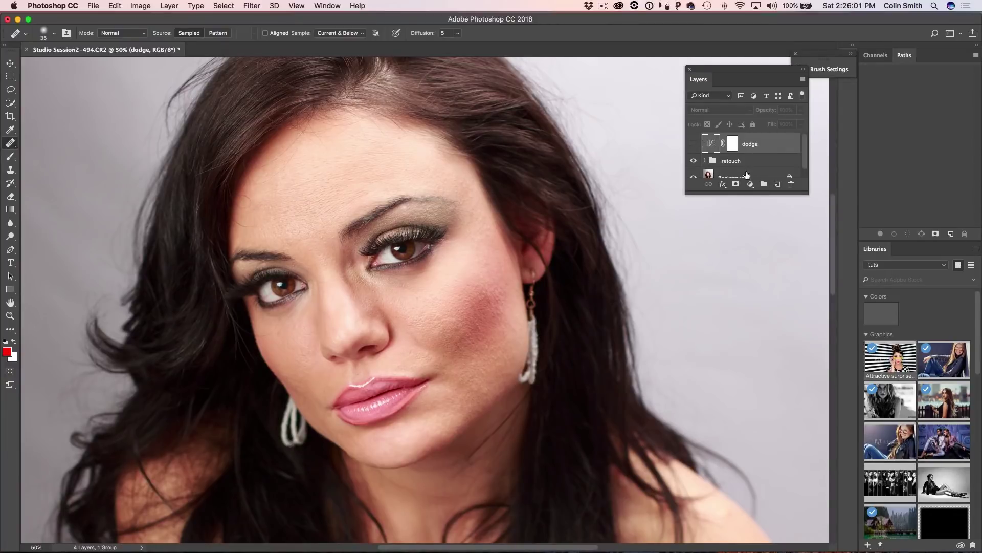
# Add a second Curves adjustment layer above dodge and lower the curve's midtones to darken the image.
pyautogui.click(750, 184)
pyautogui.click(760, 245)
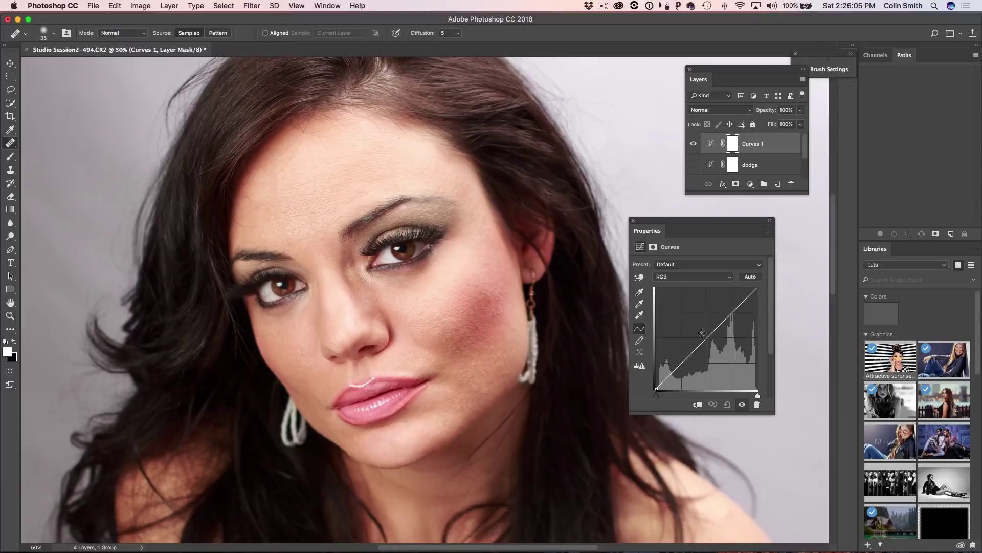
pyautogui.moveTo(706, 339); pyautogui.dragTo(707, 347)
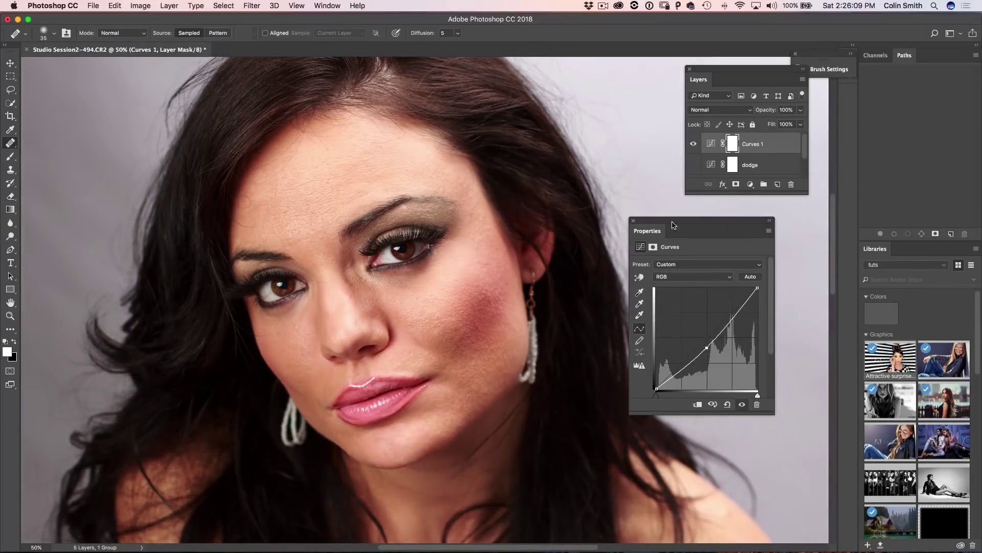
pyautogui.click(633, 221)
# Rename the darkening Curves layer as burn and hide it.
pyautogui.doubleClick(759, 144)
pyautogui.write('b')
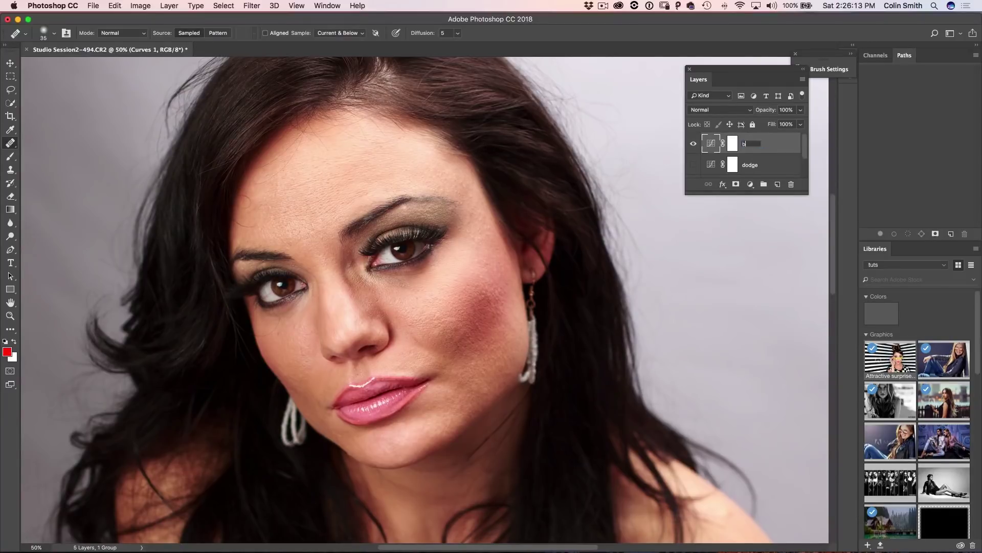
pyautogui.write('urn')
pyautogui.press('Return')
pyautogui.click(695, 145)
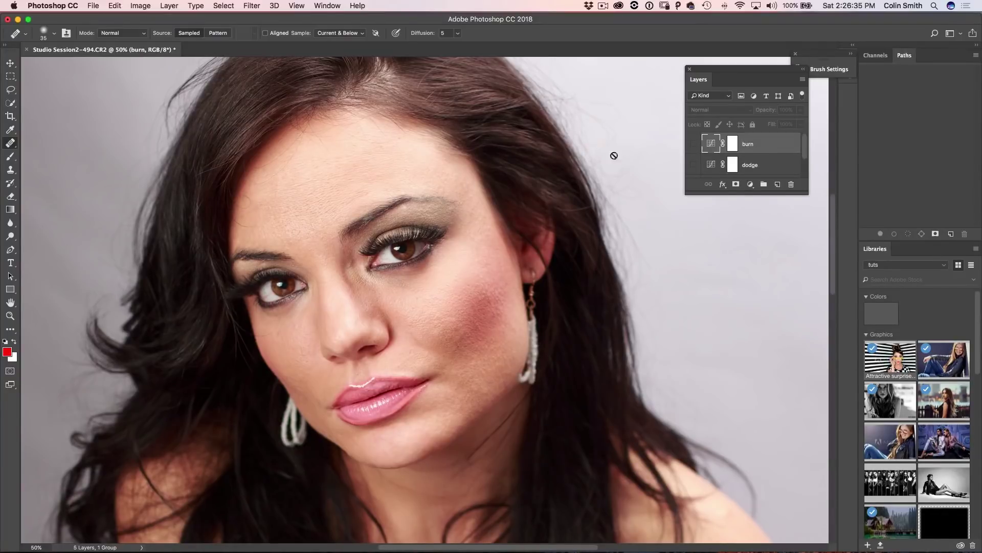
# Show the dodge layer and invert its mask to black, checking the effect by switching the layer off and on.
pyautogui.click(693, 165)
pyautogui.moveTo(805, 193); pyautogui.dragTo(805, 276)
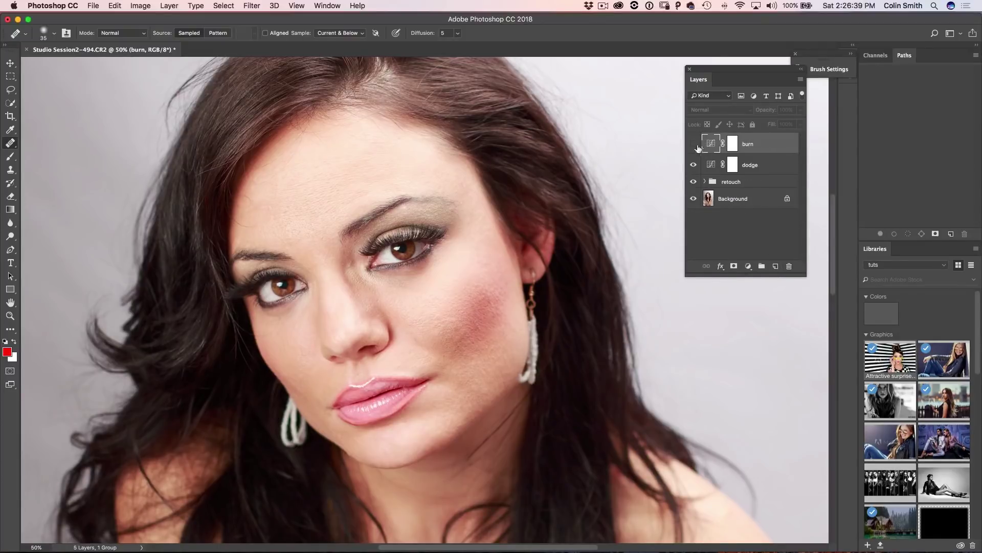
pyautogui.click(732, 164)
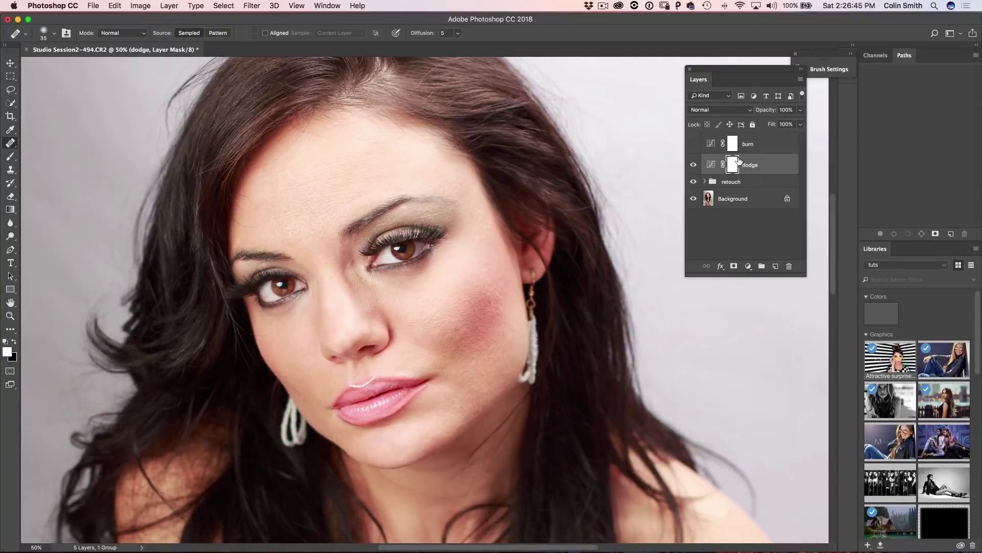
pyautogui.press('super+i')
pyautogui.click(694, 165)
pyautogui.click(694, 165)
pyautogui.click(695, 166)
pyautogui.click(695, 165)
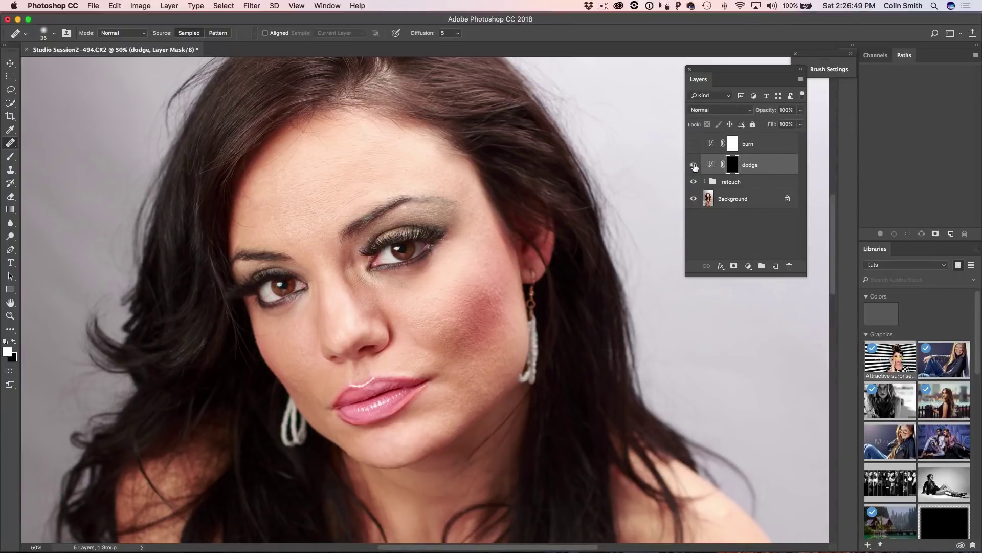
# Show the burn layer and invert its mask to black.
pyautogui.click(693, 144)
pyautogui.click(733, 145)
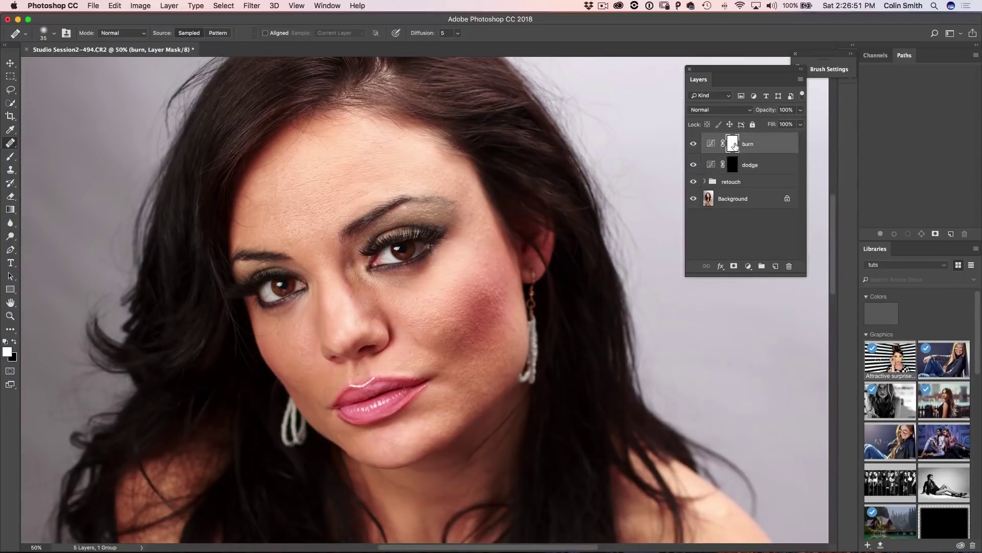
pyautogui.press('super+i')
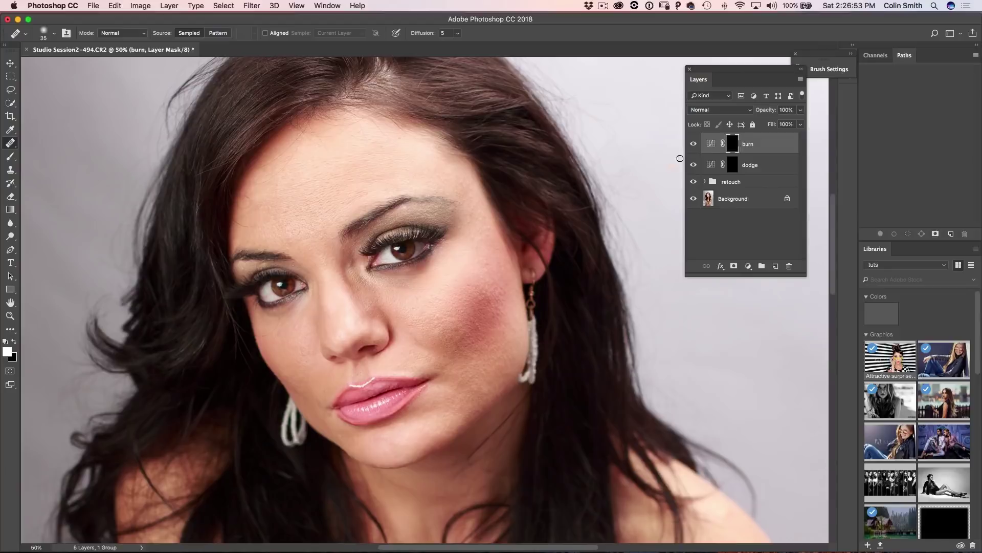
# Group the burn and dodge layers and name the group db.
pyautogui.keyDown('shift'); pyautogui.click(761, 168); pyautogui.keyUp('shift')
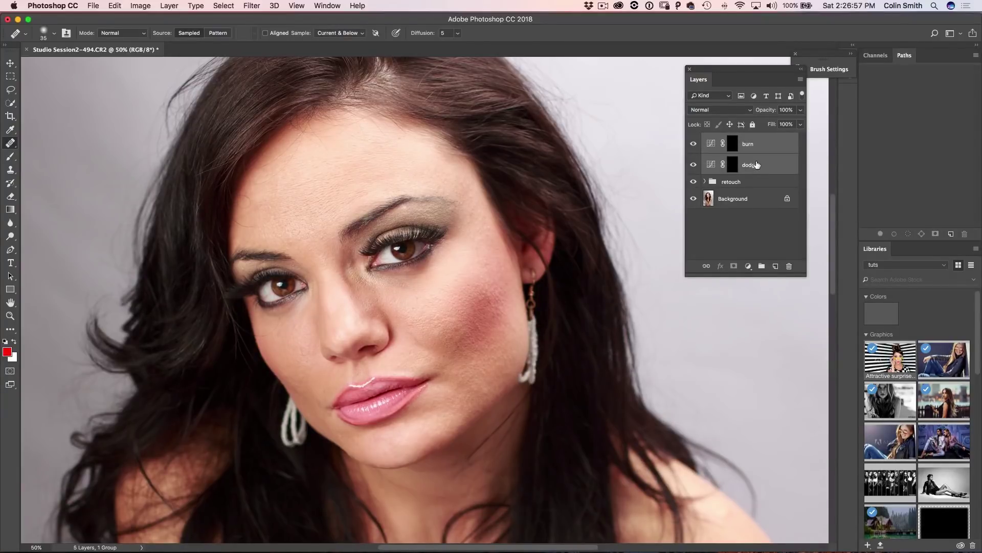
pyautogui.press('super+g')
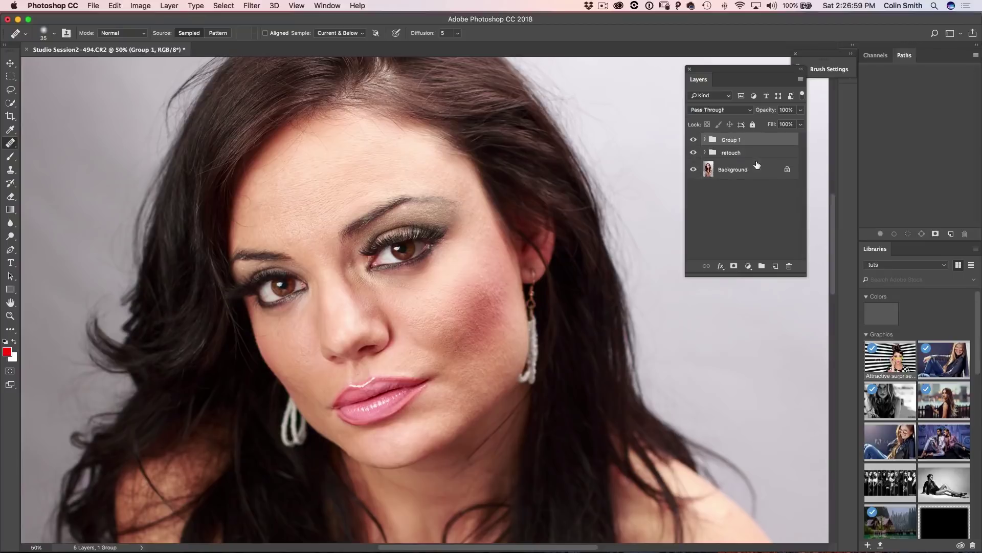
pyautogui.doubleClick(737, 146)
pyautogui.write('db')
pyautogui.press('Return')
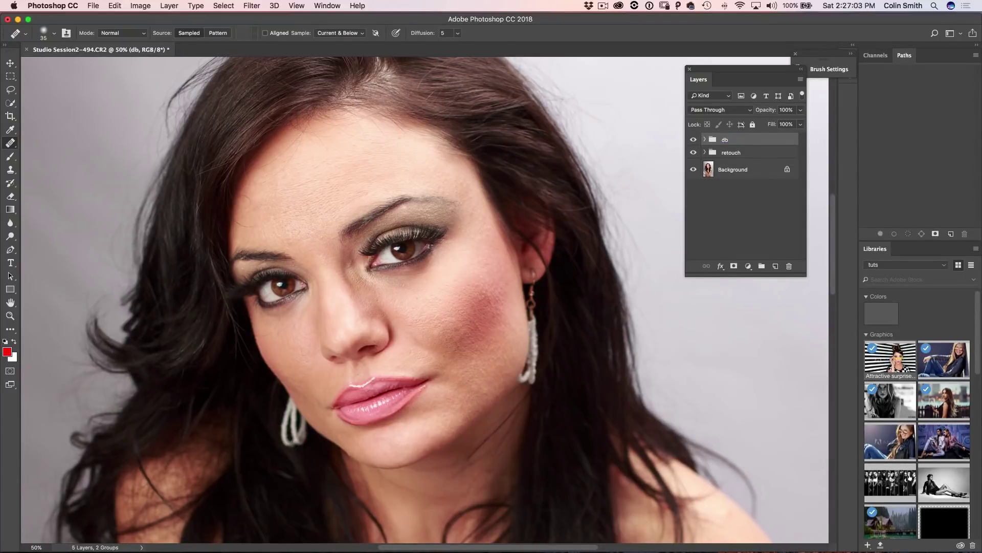
# Select the dodge layer's mask in the db group and set up a white Brush with 0% hardness and 30% opacity.
pyautogui.click(704, 139)
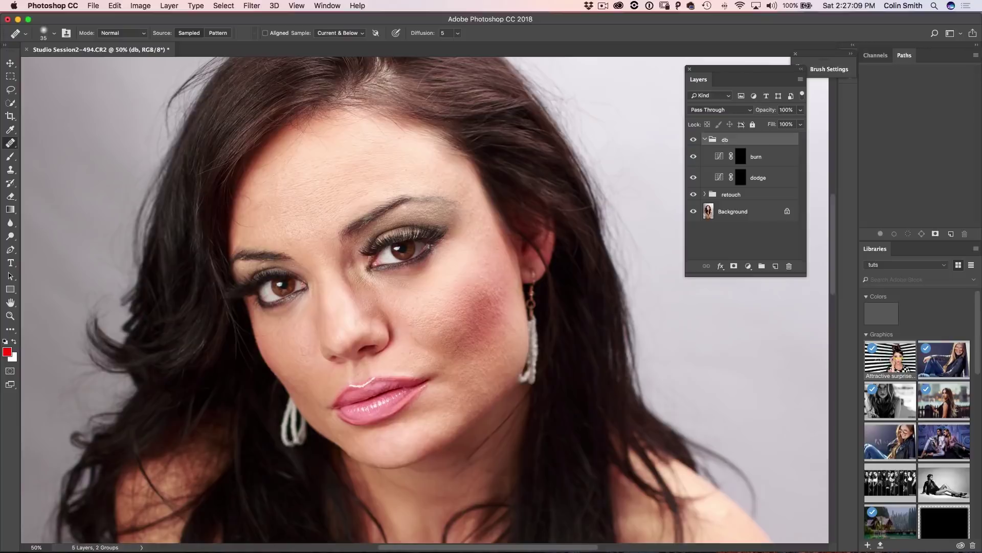
pyautogui.click(741, 177)
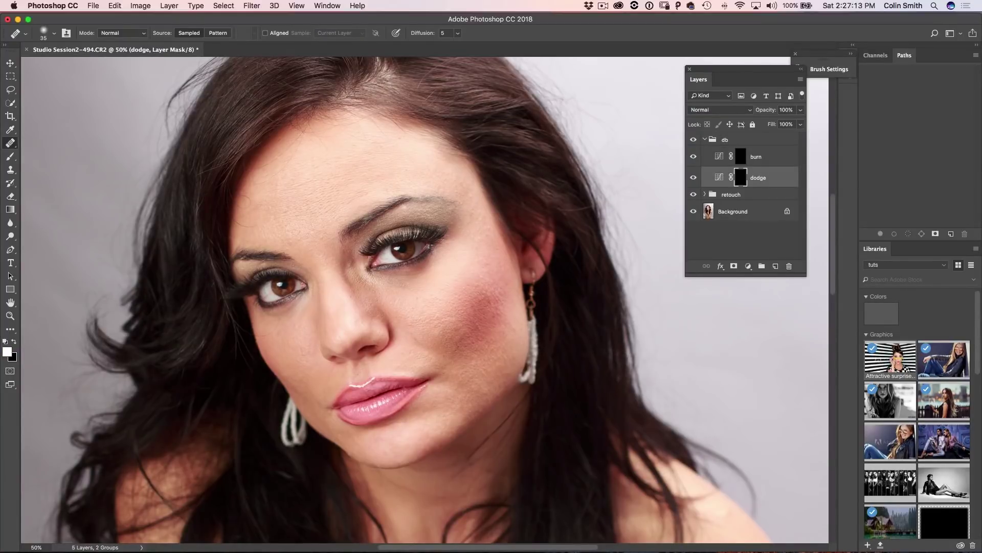
pyautogui.click(10, 156)
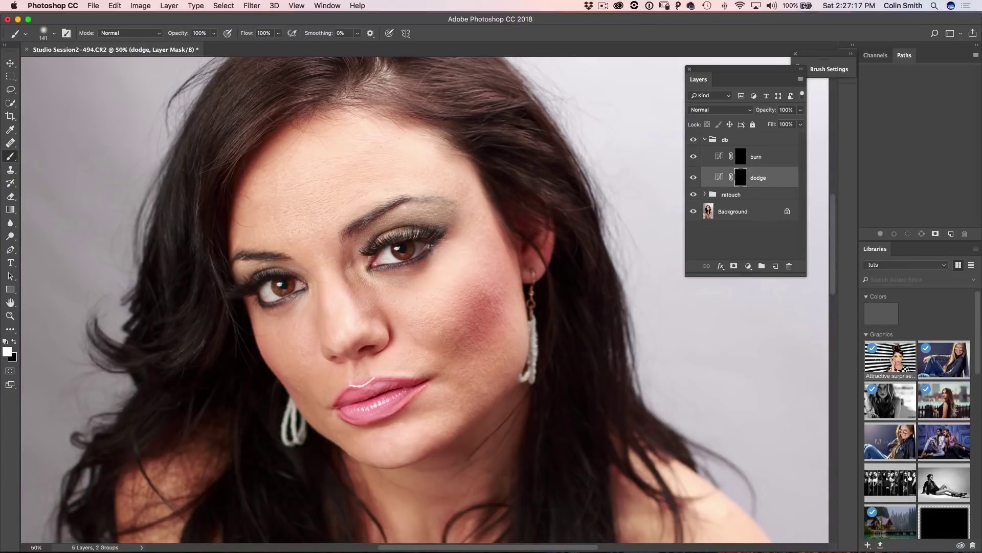
pyautogui.click(54, 33)
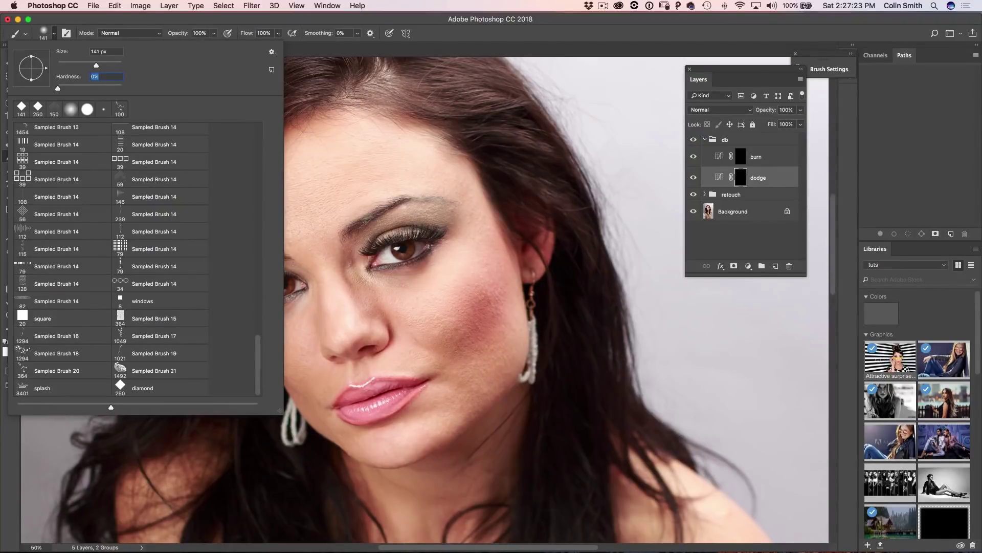
pyautogui.press('Return')
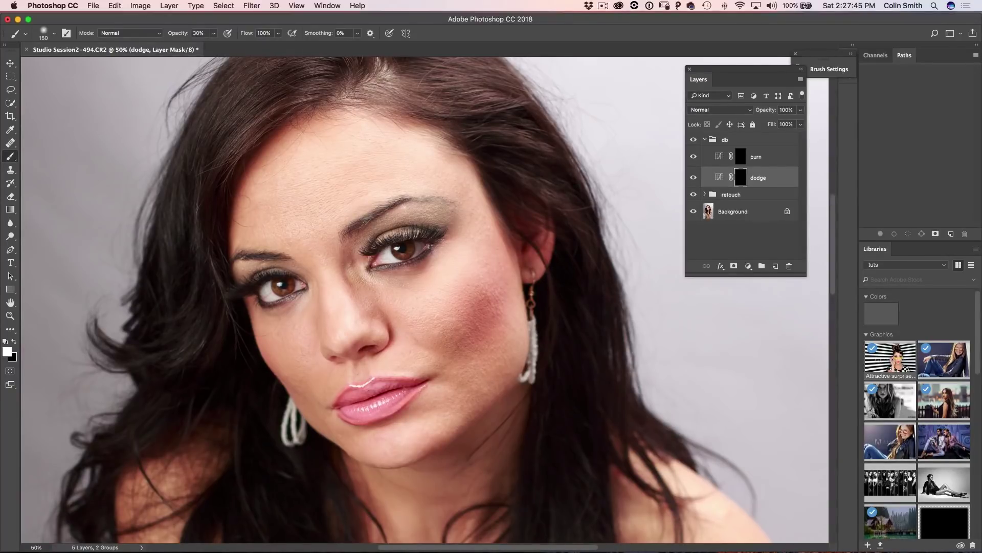
# Lower the brush's flow, reduce the brush size and view the face at 100%.
pyautogui.click(279, 33)
pyautogui.moveTo(281, 45); pyautogui.dragTo(237, 45)
pyautogui.press('[')
pyautogui.press('[')
pyautogui.doubleClick(10, 316)
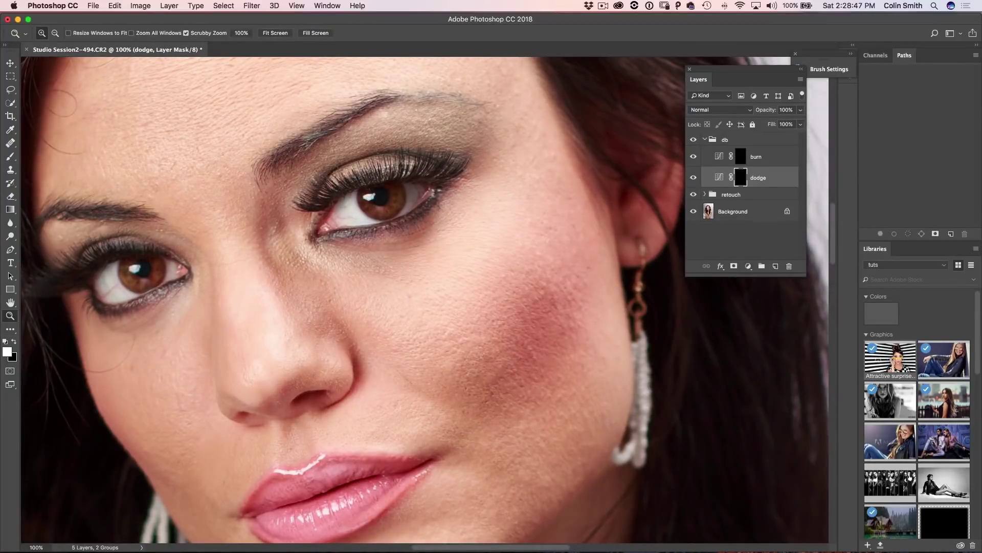
pyautogui.scroll(-5, 424, 300)
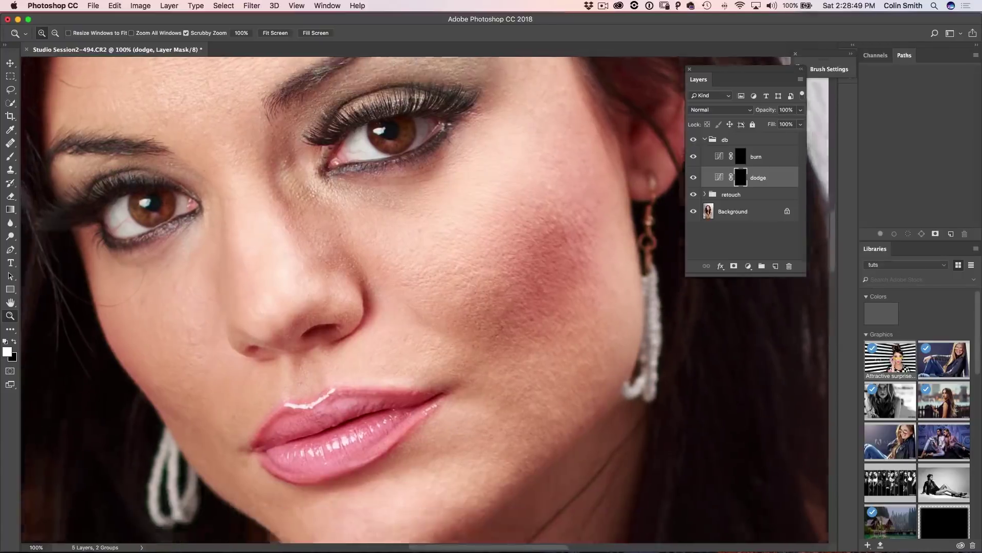
pyautogui.scroll(3, 424, 299)
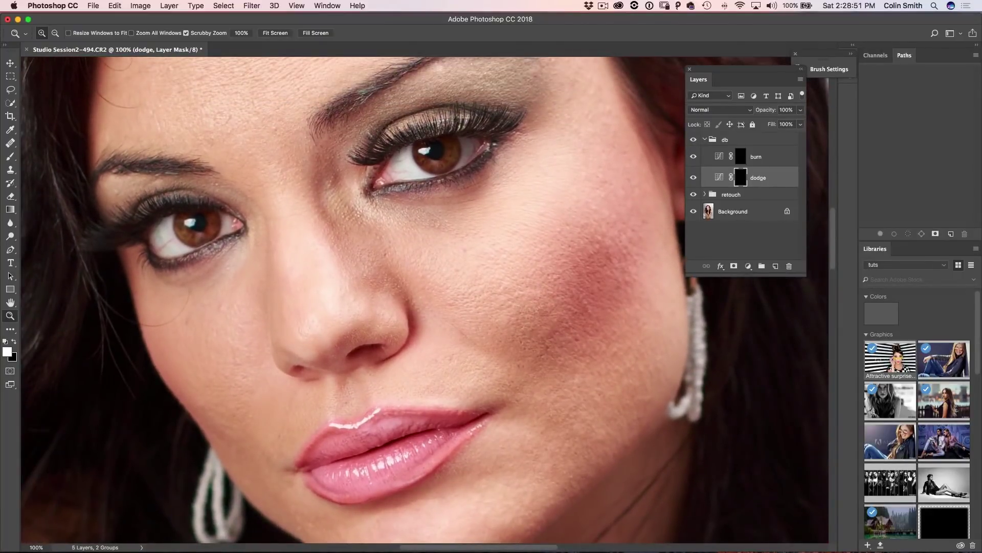
pyautogui.scroll(5, 425, 300)
pyautogui.hscroll(3, 425, 300)
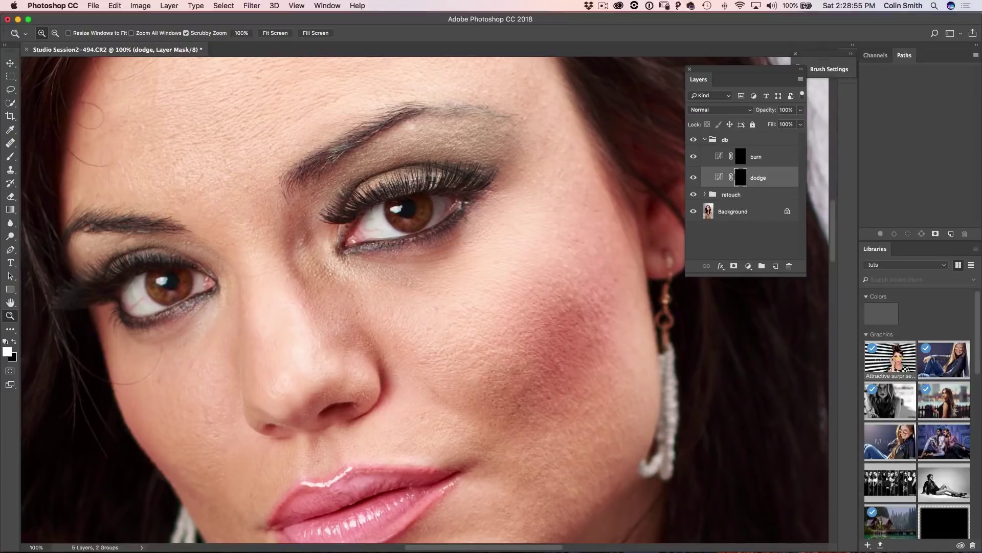
pyautogui.scroll(-4, 425, 300)
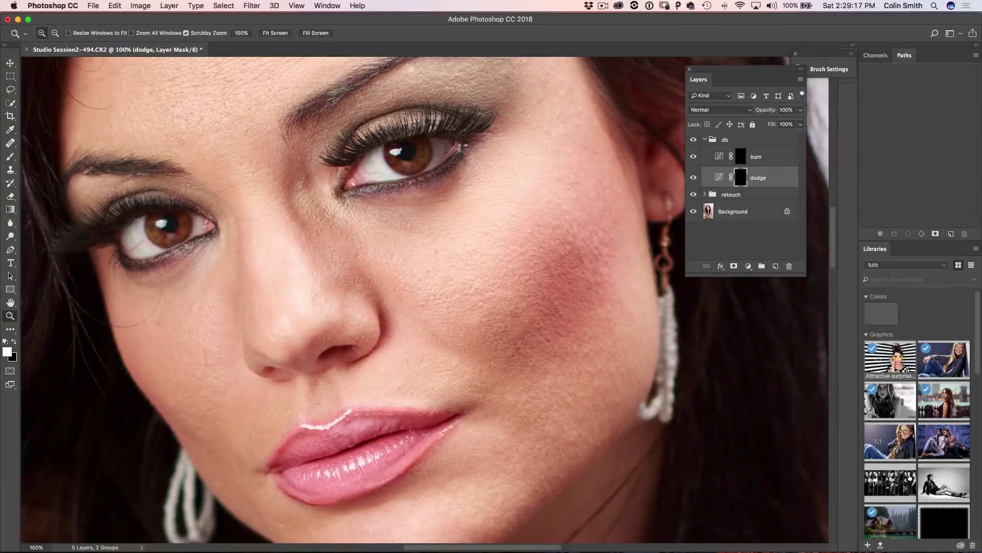
# Create a new layer named gs above the db group with its blending mode set to Color.
pyautogui.click(747, 139)
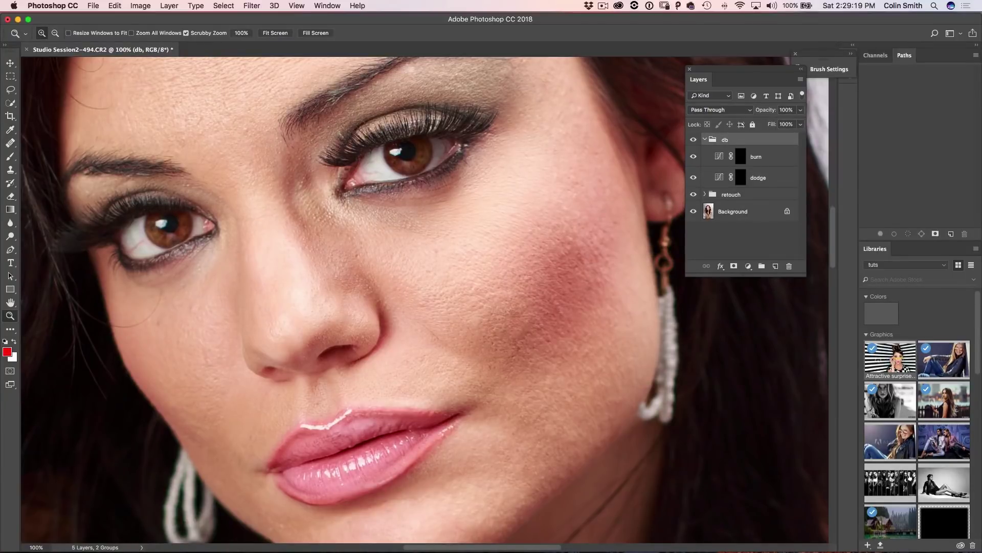
pyautogui.press('alt')
pyautogui.press('super+shift+n')
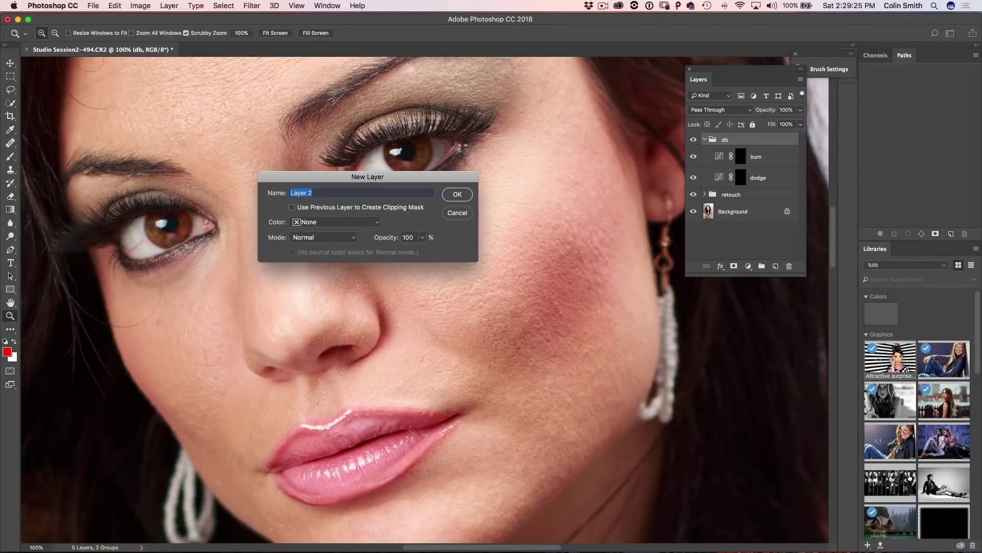
pyautogui.write('gs')
pyautogui.moveTo(396, 177); pyautogui.dragTo(575, 168)
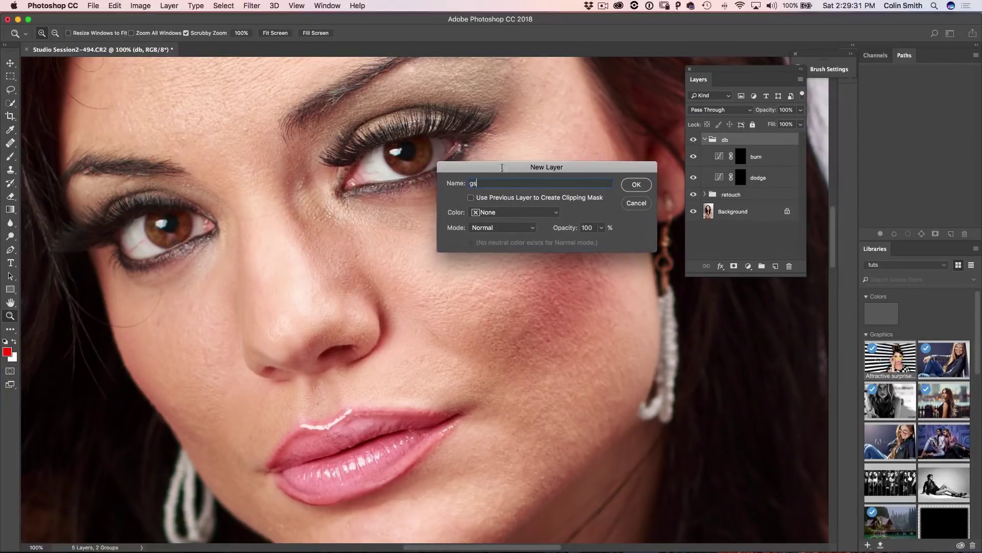
pyautogui.click(505, 232)
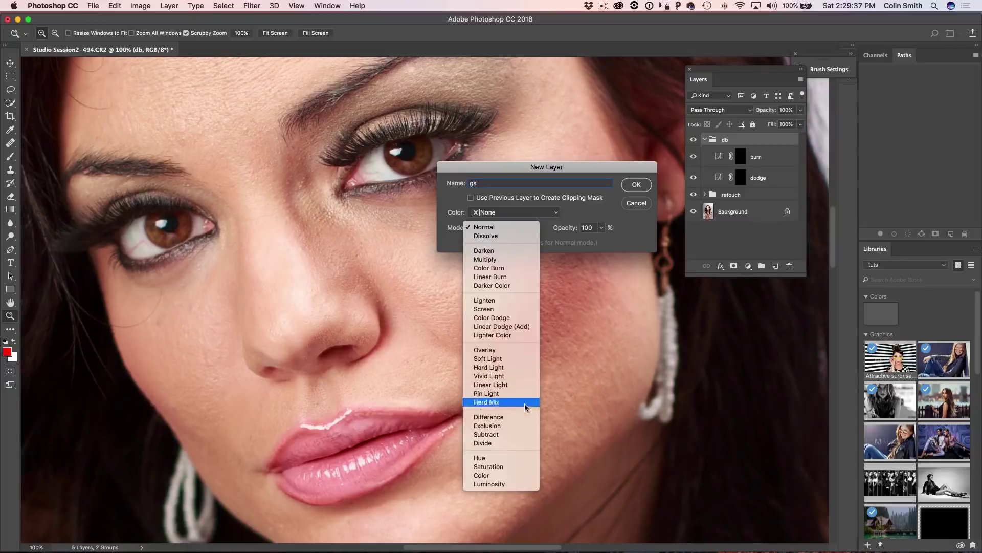
pyautogui.click(523, 477)
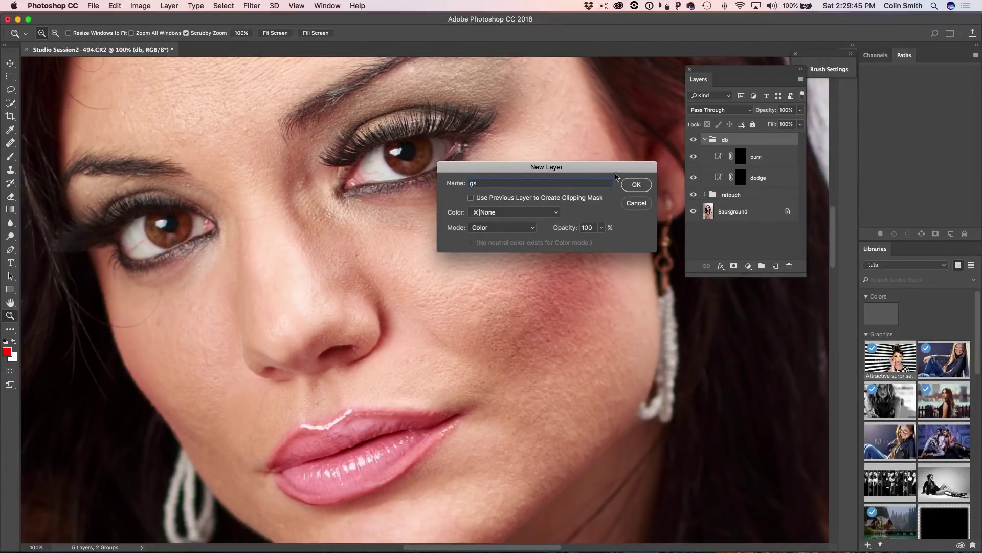
pyautogui.click(636, 183)
pyautogui.moveTo(743, 155); pyautogui.dragTo(735, 135)
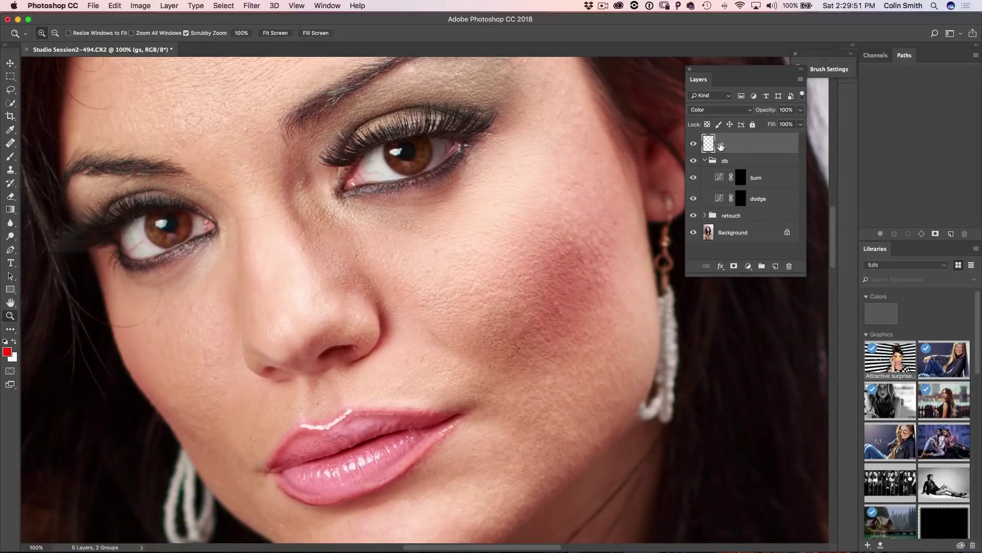
# Reset the foreground and background colours to default and fill the gs layer with 50% Gray at 100% opacity.
pyautogui.press('d')
pyautogui.click(708, 145)
pyautogui.hotkey('shift', 'BackSpace')
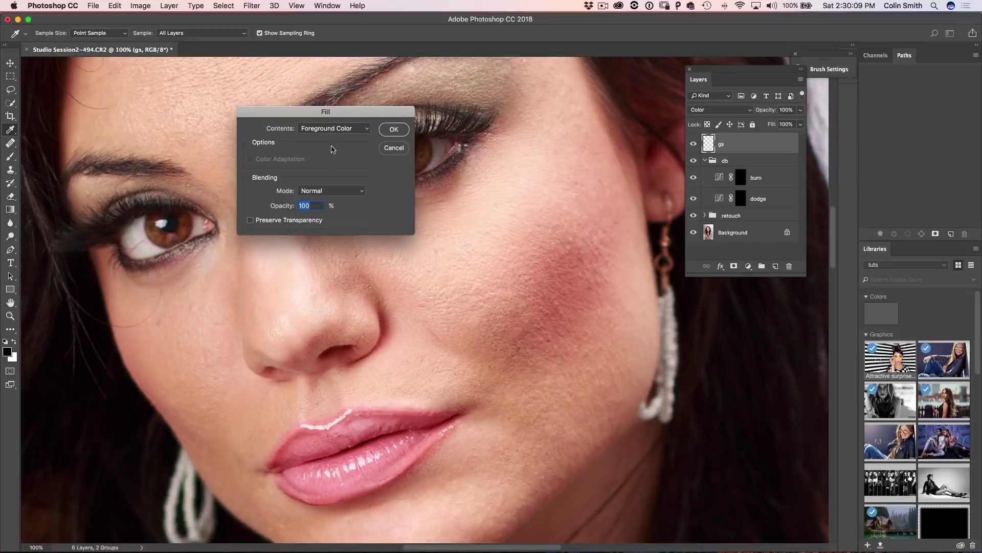
pyautogui.click(333, 129)
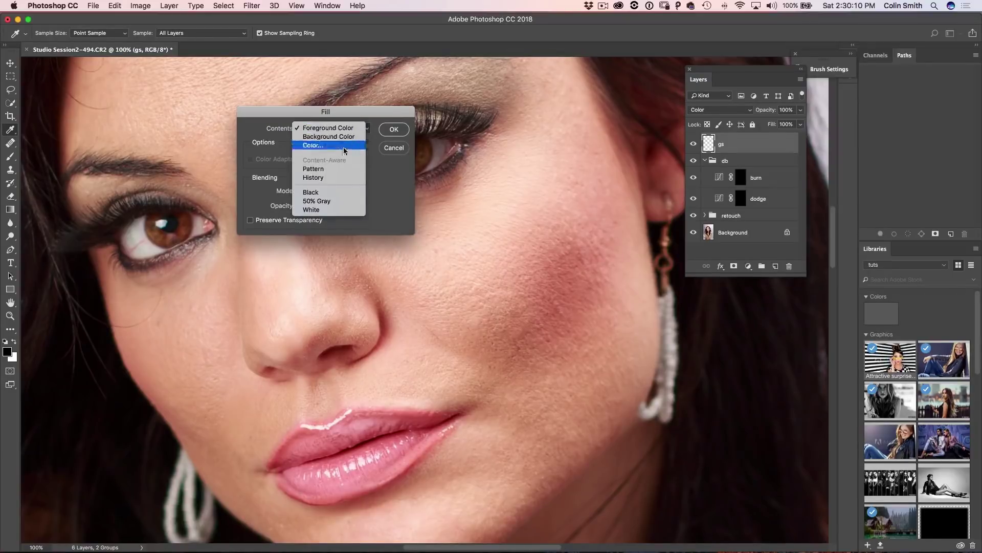
pyautogui.click(344, 200)
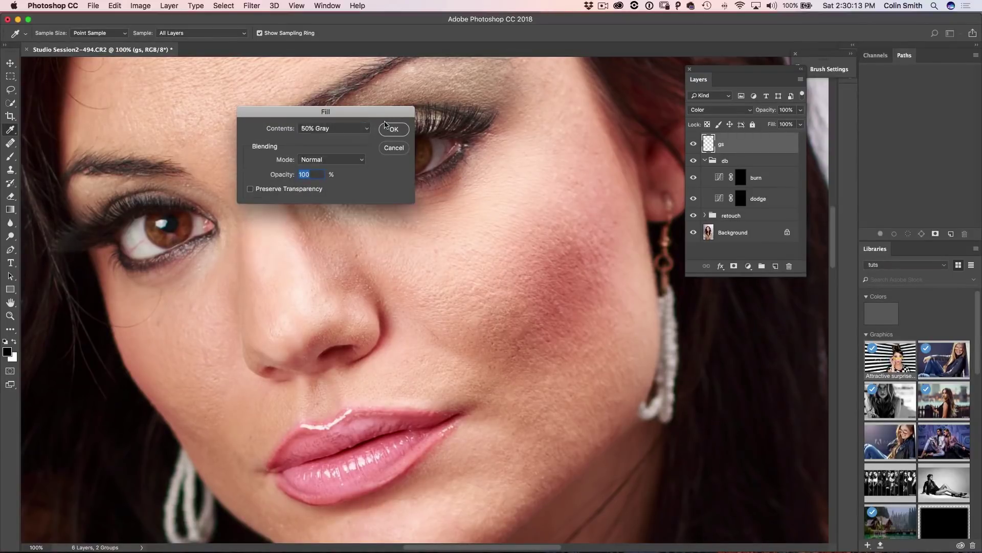
pyautogui.click(394, 130)
# Compare the portrait with and without the gs greyscale layer.
pyautogui.press('z')
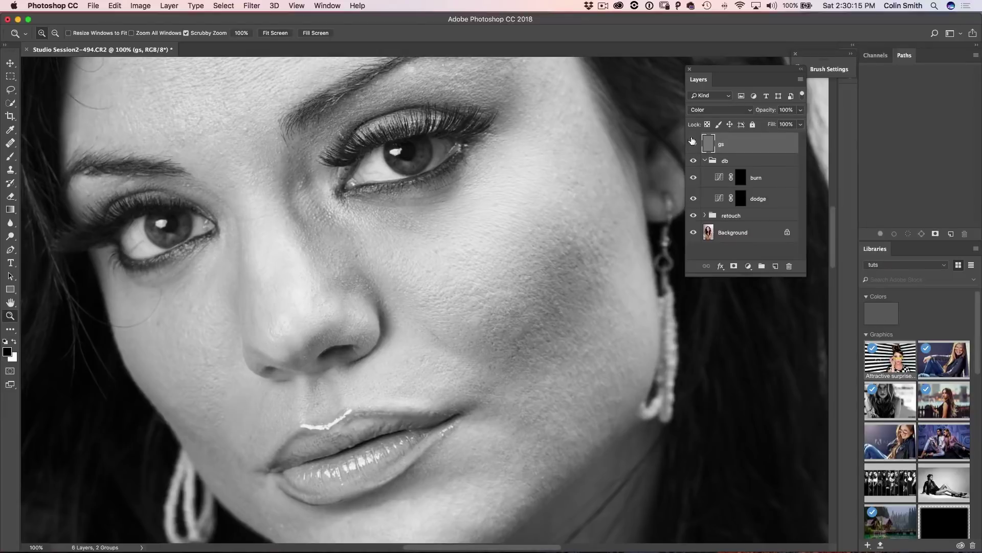
pyautogui.click(693, 144)
pyautogui.click(693, 145)
pyautogui.click(693, 145)
# Select the dodge layer's mask and paint with the white Brush over dark patches on the shaded cheek.
pyautogui.click(742, 178)
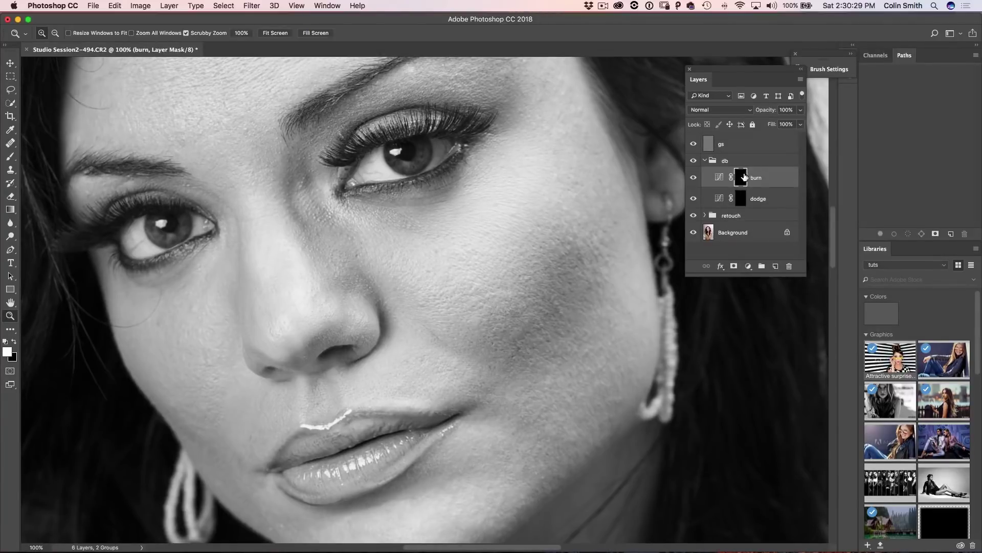
pyautogui.click(740, 199)
pyautogui.press('b')
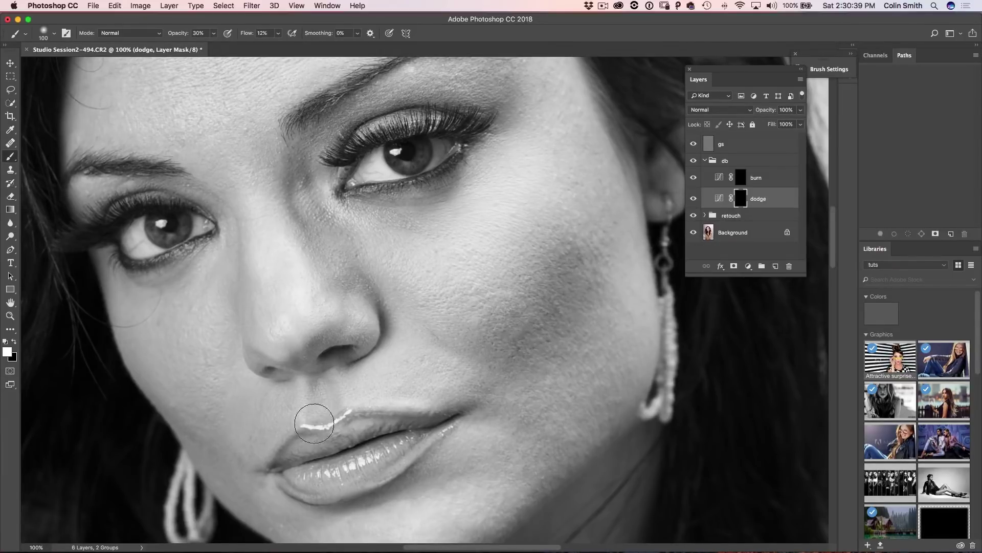
pyautogui.moveTo(511, 296)
pyautogui.mouseDown()
pyautogui.moveTo(491, 308)
pyautogui.moveTo(504, 301)
pyautogui.moveTo(512, 329)
pyautogui.moveTo(483, 379)
pyautogui.mouseUp()
# Reduce the brush size and dodge the dark skin below the eye and beside the nose bridge.
pyautogui.press('[')
pyautogui.press('[')
pyautogui.press('[')
pyautogui.press('[')
pyautogui.press('[')
pyautogui.moveTo(419, 224)
pyautogui.mouseDown()
pyautogui.moveTo(350, 222)
pyautogui.moveTo(442, 220)
pyautogui.moveTo(397, 274)
pyautogui.moveTo(397, 265)
pyautogui.moveTo(367, 270)
pyautogui.moveTo(326, 245)
pyautogui.mouseUp()
# Enlarge the brush to 90 pixels and dodge the uneven shadows around the lower cheeks, mouth and jaw.
pyautogui.press(']')
pyautogui.press(']')
pyautogui.press(']')
pyautogui.press(']')
pyautogui.moveTo(582, 208)
pyautogui.mouseDown()
pyautogui.moveTo(566, 212)
pyautogui.moveTo(577, 169)
pyautogui.moveTo(533, 252)
pyautogui.moveTo(474, 268)
pyautogui.moveTo(577, 202)
pyautogui.moveTo(495, 272)
pyautogui.moveTo(581, 193)
pyautogui.moveTo(548, 256)
pyautogui.moveTo(614, 289)
pyautogui.moveTo(613, 276)
pyautogui.moveTo(527, 356)
pyautogui.moveTo(561, 343)
pyautogui.moveTo(603, 279)
pyautogui.moveTo(517, 370)
pyautogui.moveTo(542, 333)
pyautogui.moveTo(486, 228)
pyautogui.moveTo(494, 295)
pyautogui.mouseUp()
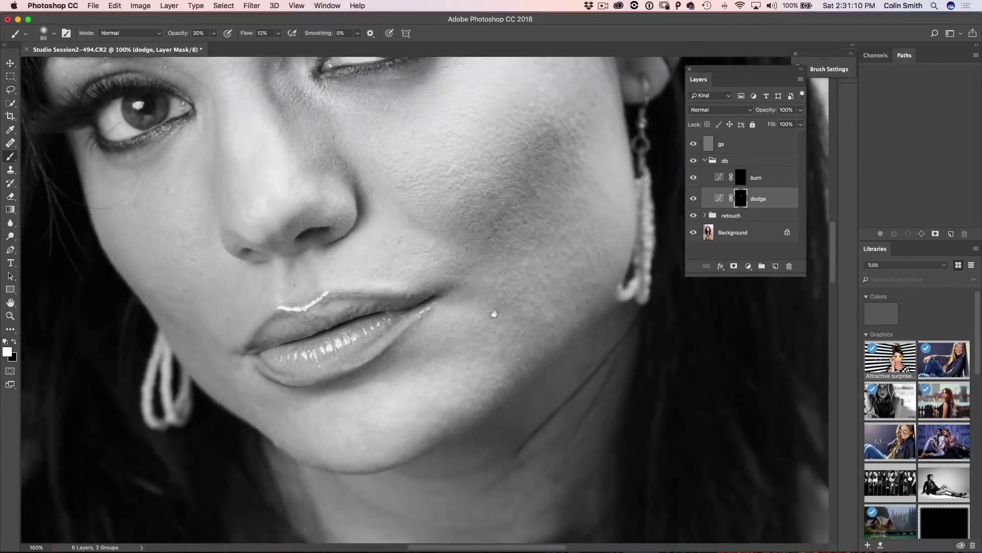
pyautogui.moveTo(534, 335)
pyautogui.mouseDown()
pyautogui.moveTo(473, 307)
pyautogui.moveTo(524, 323)
pyautogui.moveTo(508, 302)
pyautogui.moveTo(481, 298)
pyautogui.moveTo(469, 336)
pyautogui.moveTo(394, 377)
pyautogui.moveTo(502, 338)
pyautogui.moveTo(500, 353)
pyautogui.moveTo(544, 307)
pyautogui.moveTo(506, 307)
pyautogui.moveTo(417, 361)
pyautogui.moveTo(489, 300)
pyautogui.moveTo(490, 247)
pyautogui.moveTo(500, 250)
pyautogui.moveTo(393, 340)
pyautogui.mouseUp()
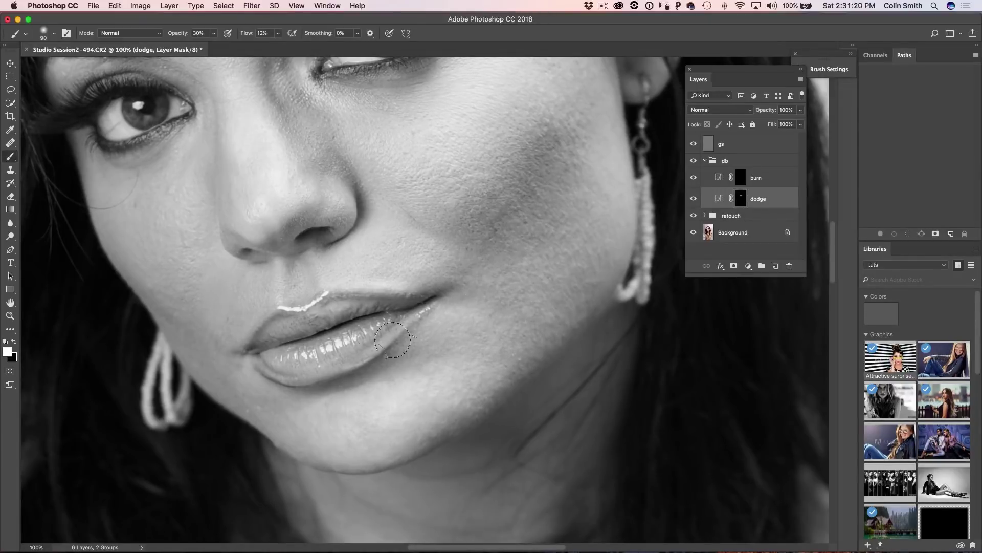
pyautogui.moveTo(170, 313)
pyautogui.mouseDown()
pyautogui.moveTo(221, 340)
pyautogui.moveTo(181, 294)
pyautogui.moveTo(192, 294)
pyautogui.moveTo(180, 295)
pyautogui.moveTo(198, 272)
pyautogui.moveTo(174, 305)
pyautogui.moveTo(201, 350)
pyautogui.moveTo(222, 336)
pyautogui.moveTo(157, 285)
pyautogui.moveTo(198, 323)
pyautogui.mouseUp()
pyautogui.moveTo(464, 237)
pyautogui.mouseDown()
pyautogui.moveTo(427, 222)
pyautogui.moveTo(444, 217)
pyautogui.moveTo(458, 230)
pyautogui.moveTo(426, 229)
pyautogui.moveTo(458, 241)
pyautogui.moveTo(362, 191)
pyautogui.moveTo(428, 283)
pyautogui.mouseUp()
# Reduce the brush to 50 pixels and dodge the dark lines between the eyebrows.
pyautogui.press('[')
pyautogui.press('[')
pyautogui.press('[')
pyautogui.press('[')
pyautogui.moveTo(346, 145)
pyautogui.mouseDown()
pyautogui.moveTo(338, 174)
pyautogui.moveTo(385, 361)
pyautogui.mouseUp()
pyautogui.moveTo(379, 257); pyautogui.dragTo(355, 209)
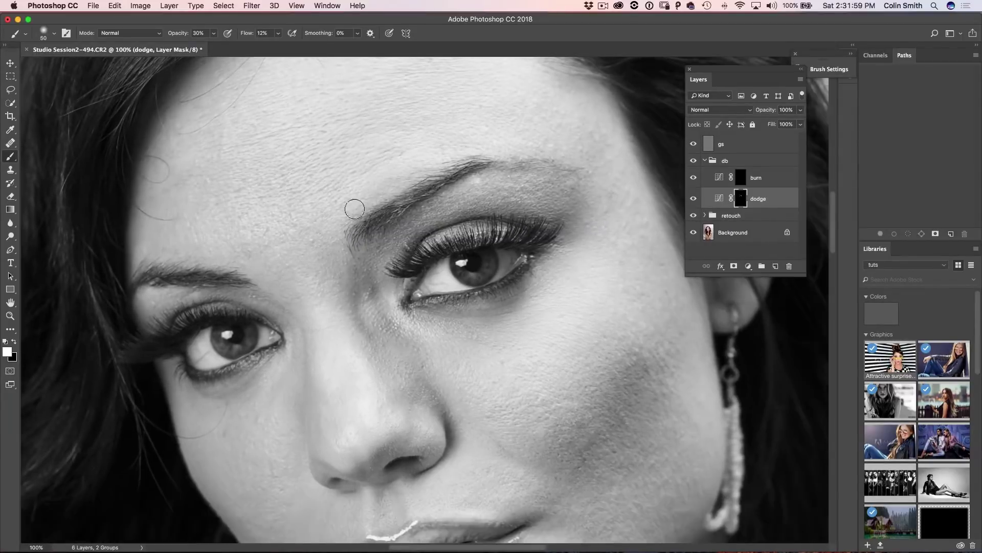
pyautogui.moveTo(278, 494); pyautogui.dragTo(237, 397)
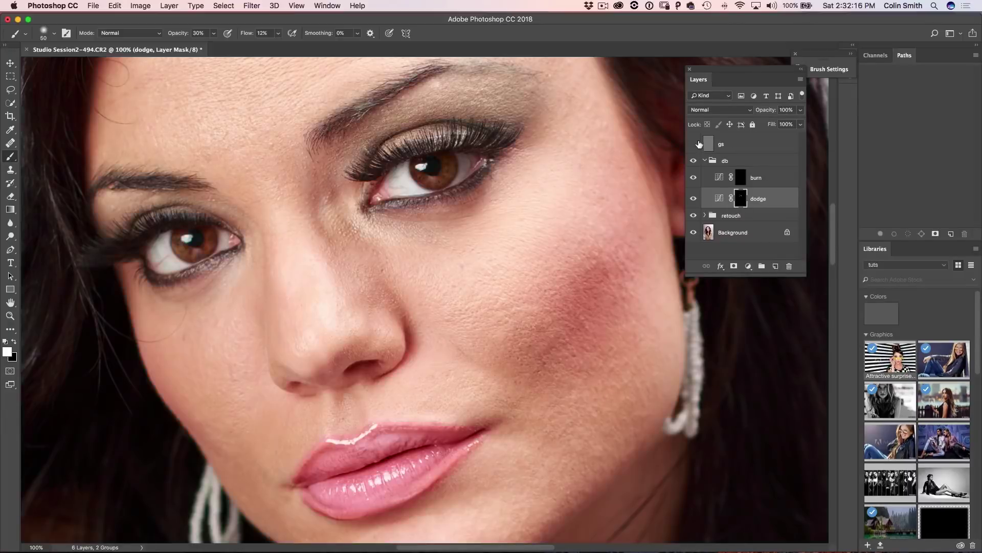
# Compare the colour portrait with and without the dodge layer.
pyautogui.click(694, 199)
pyautogui.click(694, 200)
pyautogui.click(693, 200)
pyautogui.click(692, 201)
pyautogui.click(692, 201)
pyautogui.click(693, 199)
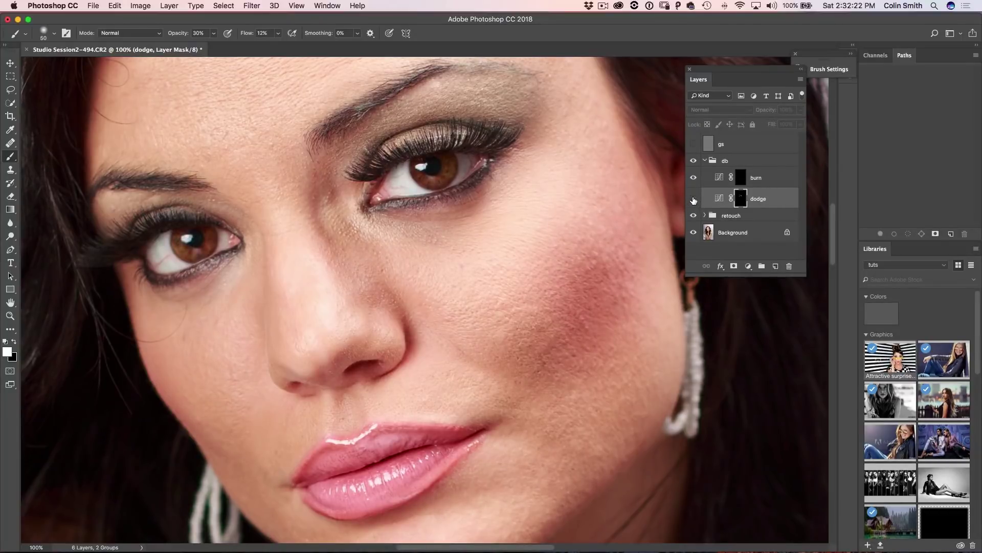
pyautogui.click(693, 199)
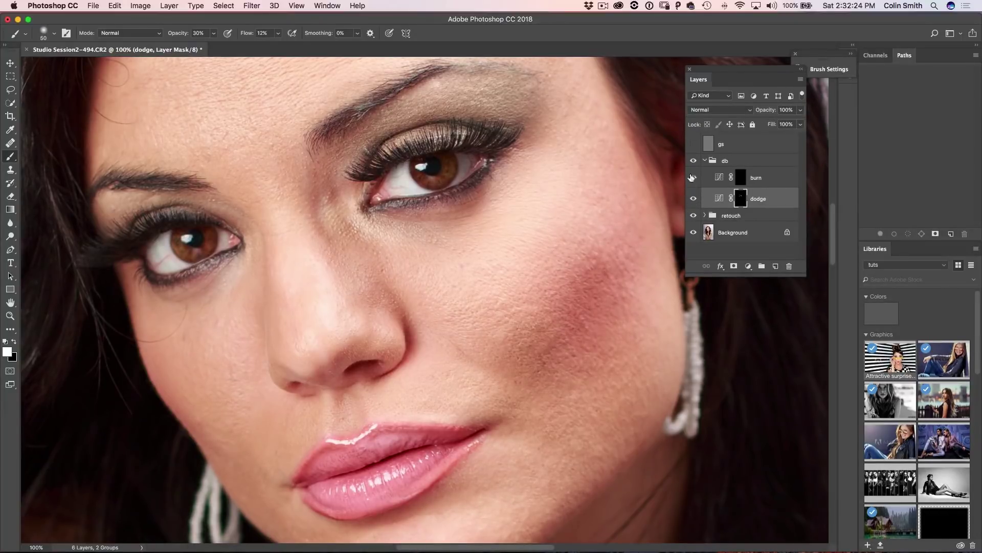
# Select the burn layer's mask, show the gs layer and paint over bright spots on the nose.
pyautogui.click(741, 178)
pyautogui.click(694, 144)
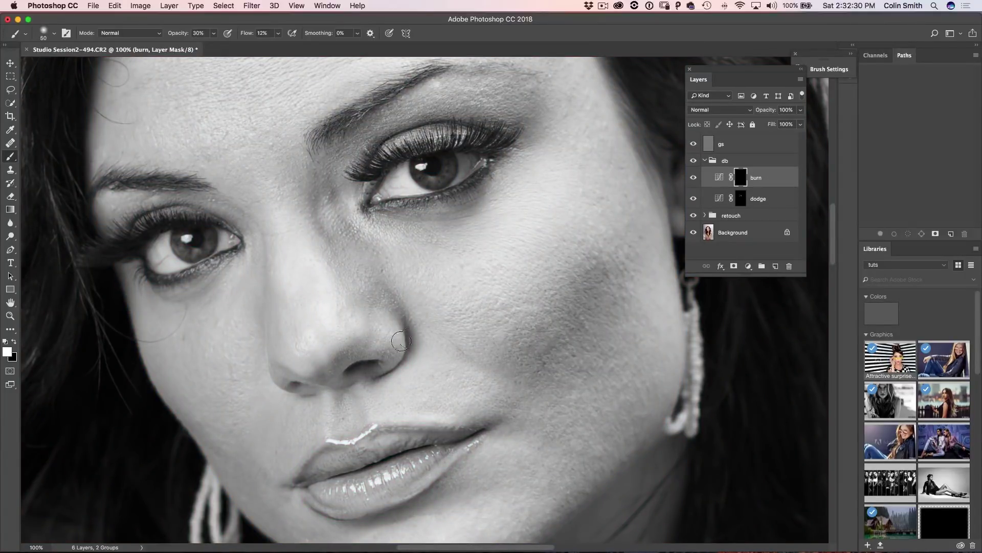
pyautogui.moveTo(308, 342); pyautogui.dragTo(298, 353)
pyautogui.moveTo(369, 230)
pyautogui.mouseDown()
pyautogui.moveTo(438, 252)
pyautogui.moveTo(288, 265)
pyautogui.mouseUp()
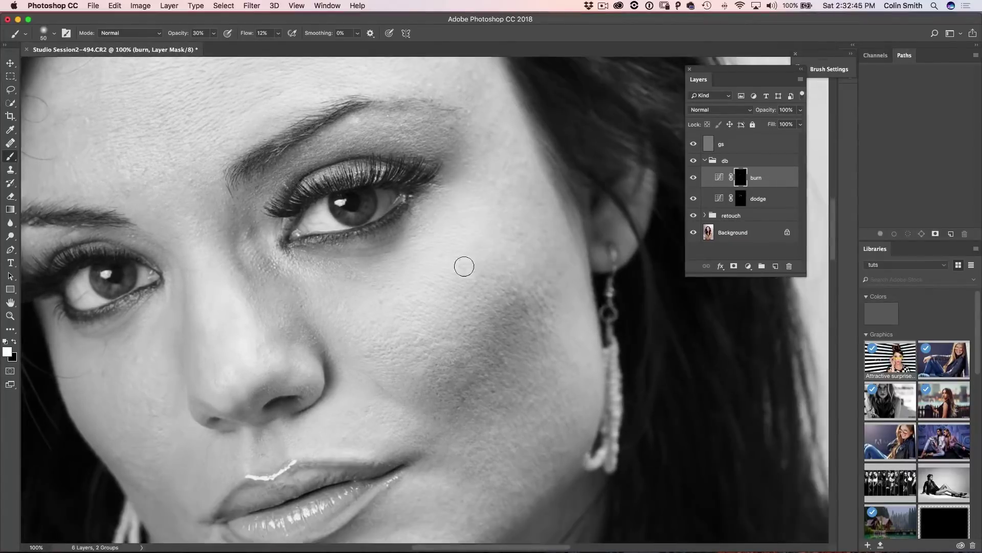
# Open a second window for Studio Session2-494.CR2 and go back to the original window at 33.3%.
pyautogui.click(10, 316)
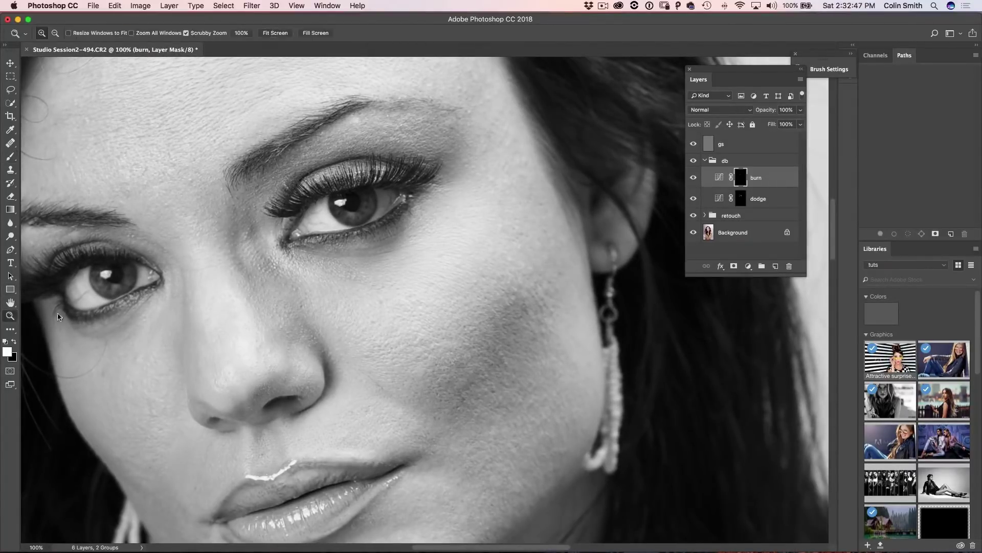
pyautogui.keyDown('alt'); pyautogui.click(301, 279); pyautogui.keyUp('alt')
pyautogui.keyDown('alt'); pyautogui.click(366, 292); pyautogui.keyUp('alt')
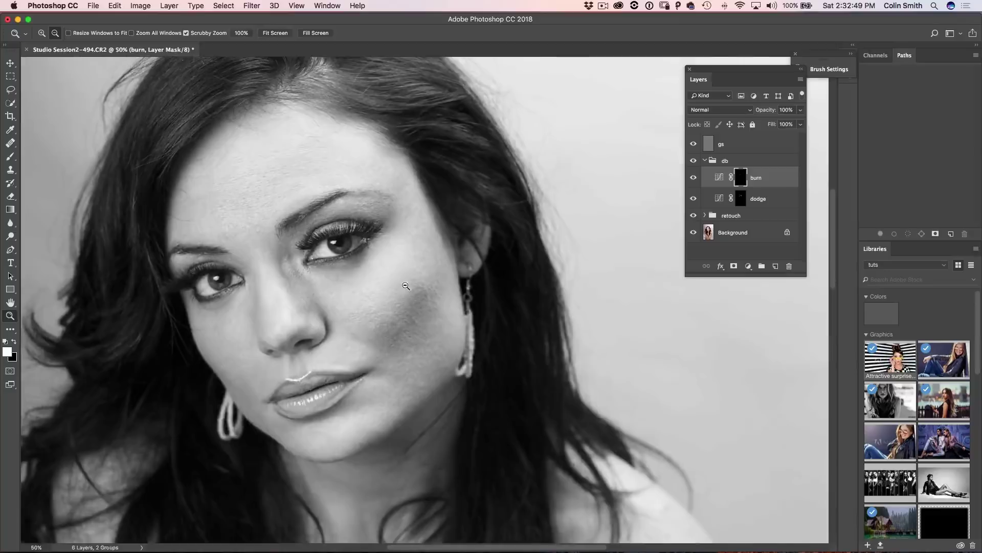
pyautogui.keyDown('alt'); pyautogui.click(406, 285); pyautogui.keyUp('alt')
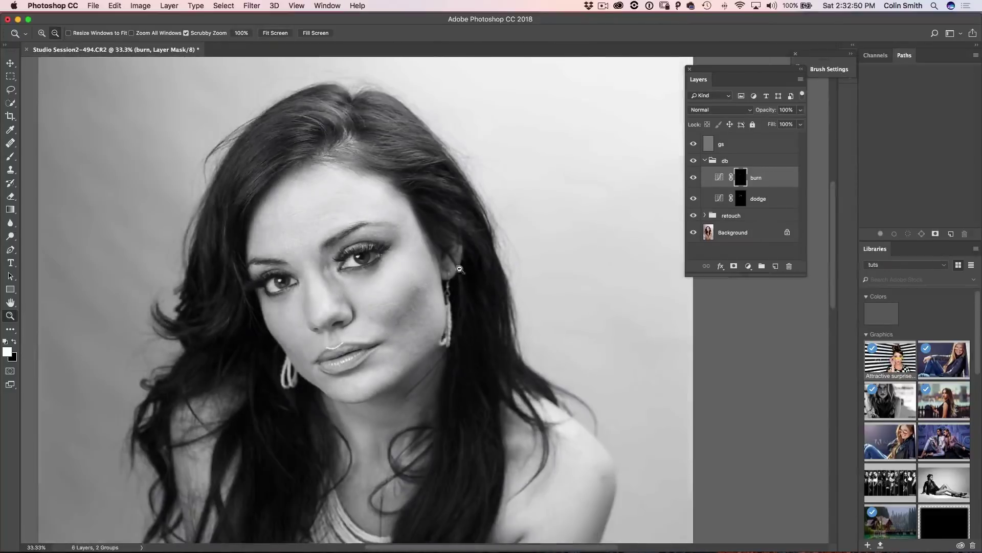
pyautogui.click(10, 156)
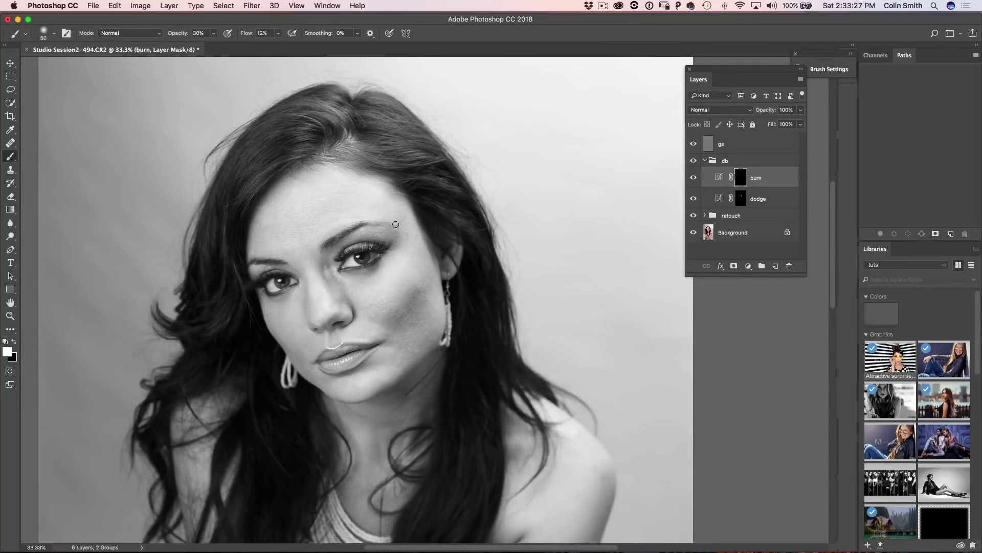
pyautogui.click(327, 5)
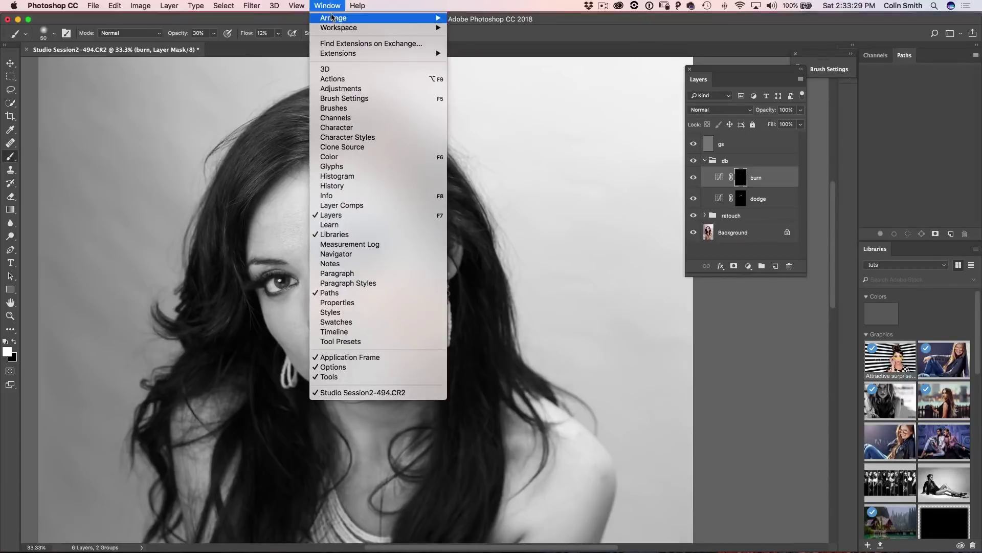
pyautogui.moveTo(332, 18)
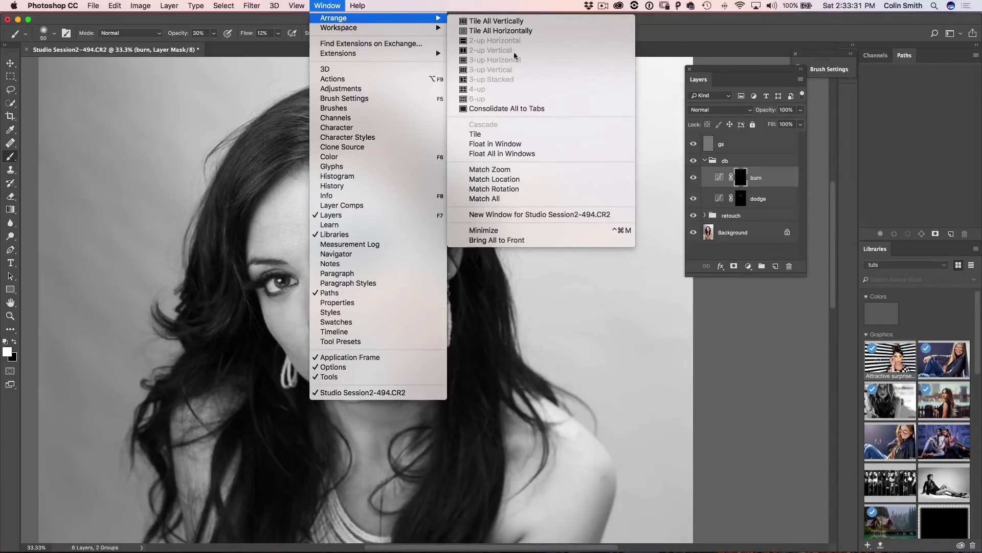
pyautogui.click(526, 214)
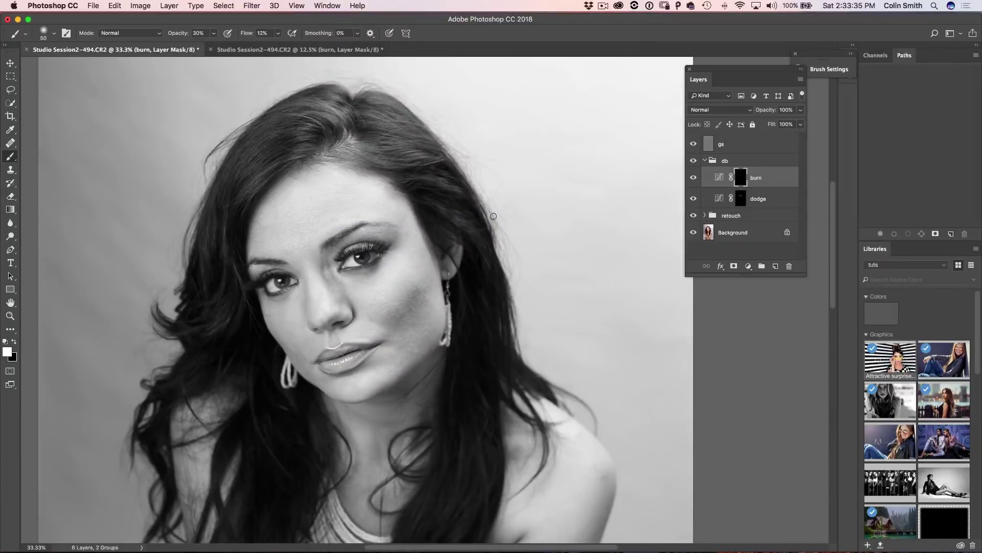
pyautogui.click(297, 49)
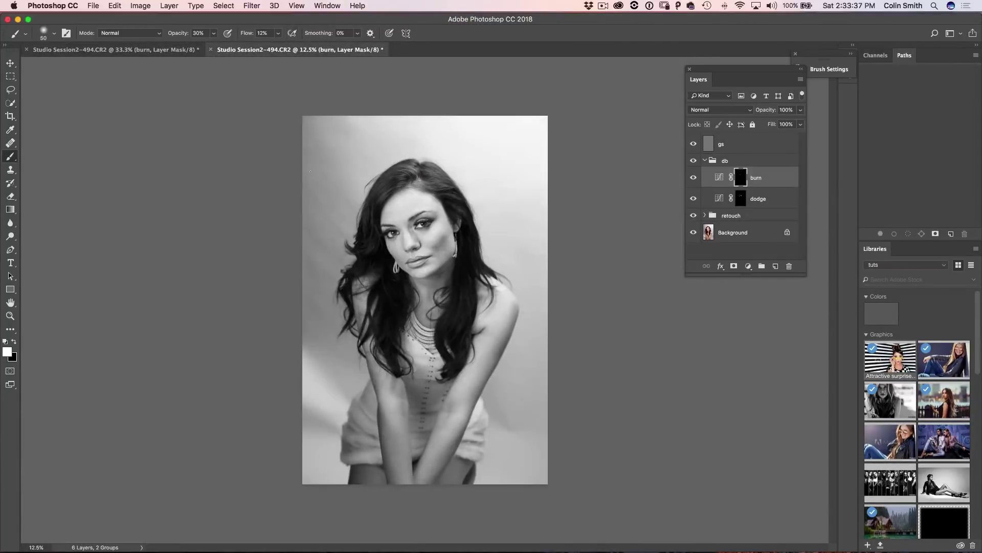
pyautogui.click(166, 50)
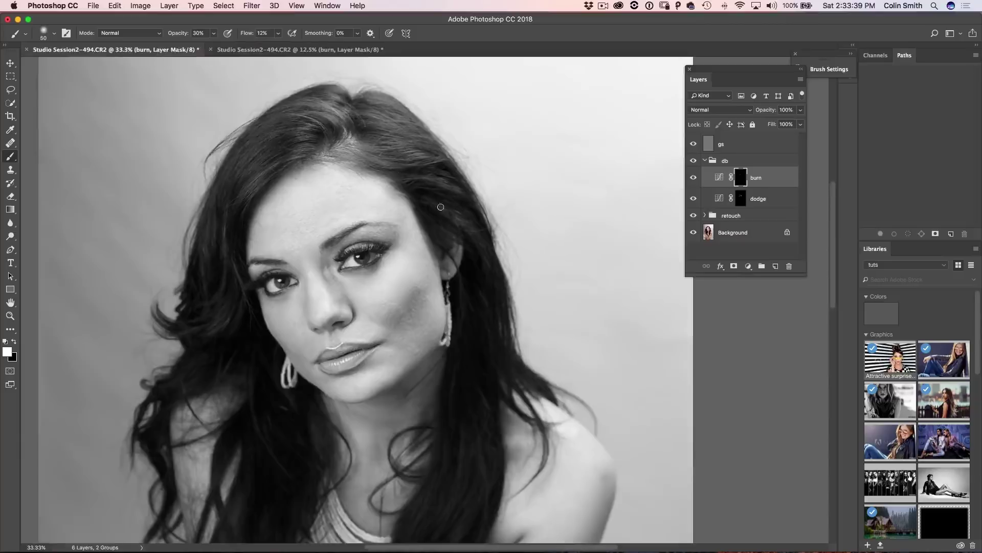
# Tile both document windows vertically, widen the 33.3% window and collapse the Layers panel under Brush Settings.
pyautogui.click(333, 5)
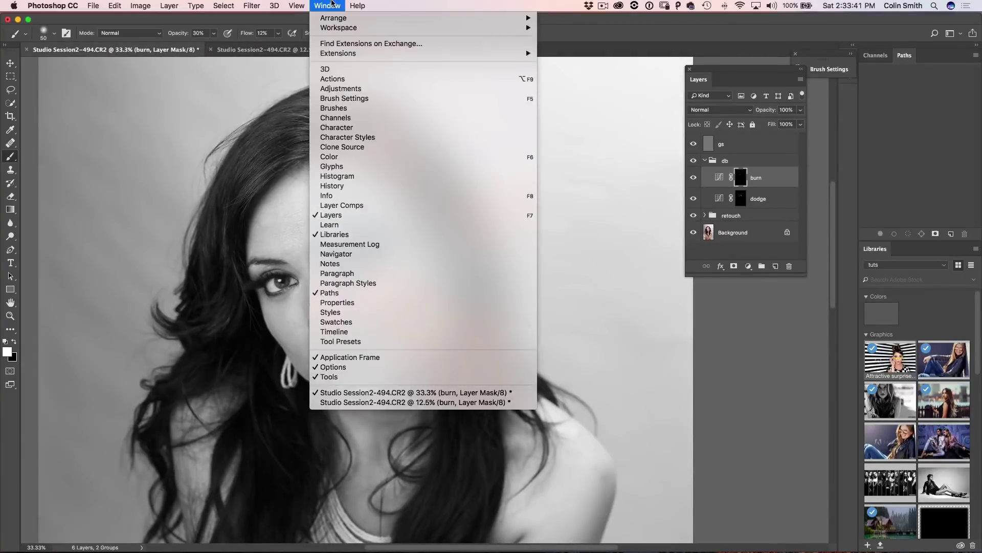
pyautogui.moveTo(377, 18)
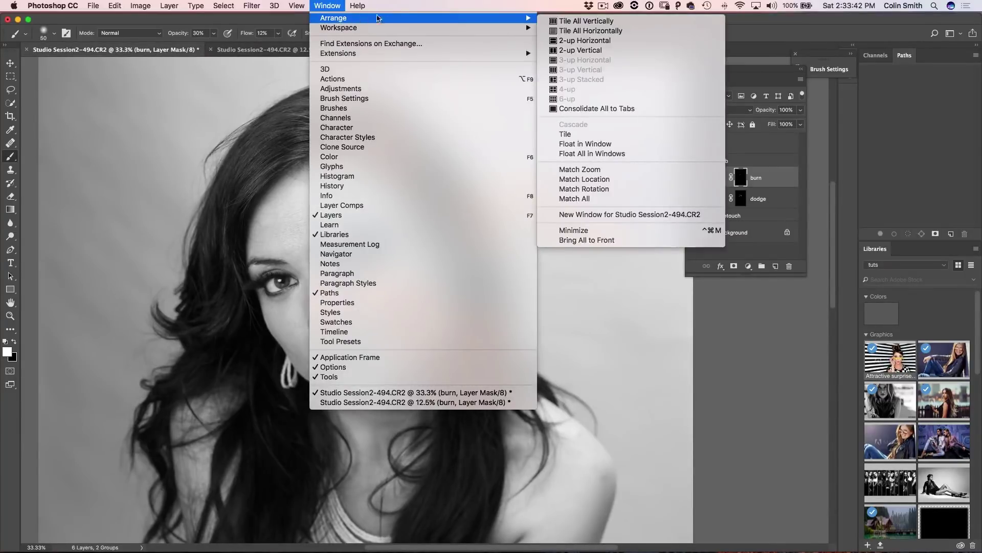
pyautogui.click(600, 23)
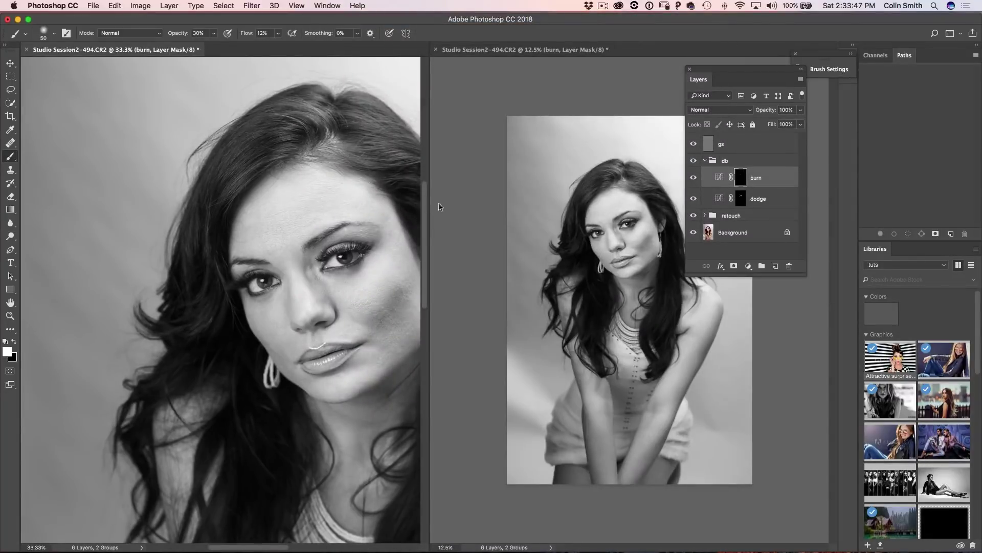
pyautogui.moveTo(429, 168); pyautogui.dragTo(551, 168)
pyautogui.moveTo(709, 73)
pyautogui.mouseDown()
pyautogui.moveTo(865, 71)
pyautogui.moveTo(825, 91)
pyautogui.mouseUp()
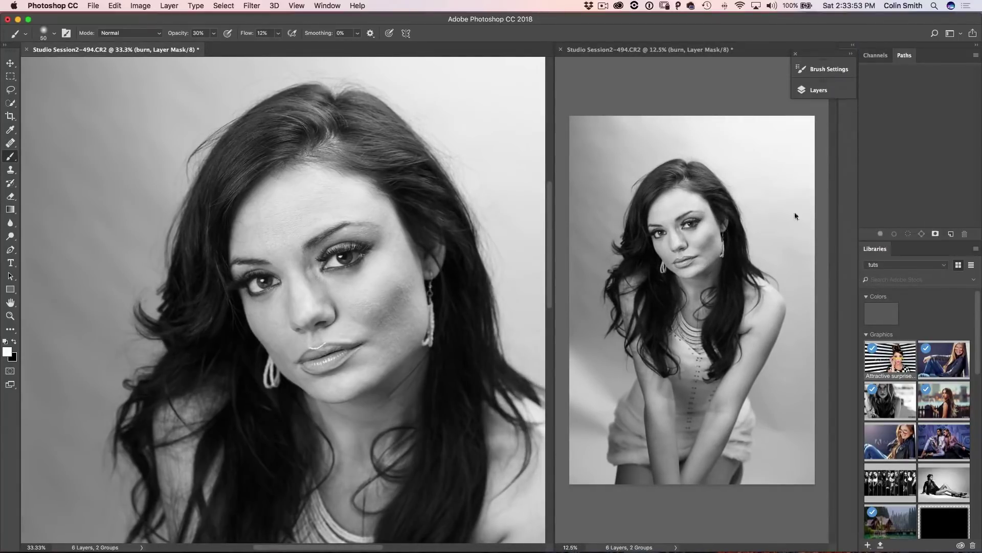
# Paint over bright skin patches on the face in the burn layer's mask, using the brush at 100 and then 60 pixels.
pyautogui.click(10, 316)
pyautogui.click(271, 260)
pyautogui.moveTo(359, 268); pyautogui.dragTo(321, 256)
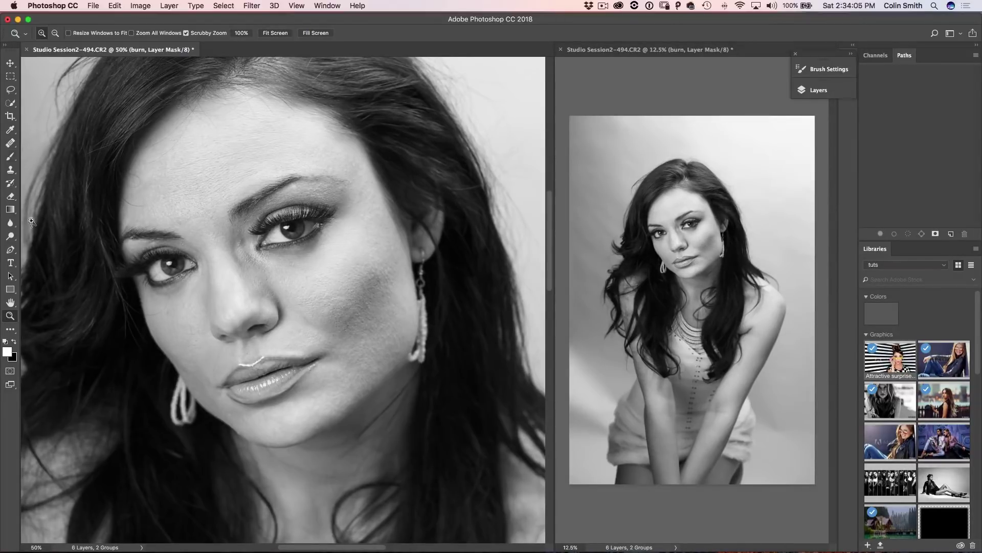
pyautogui.press('b')
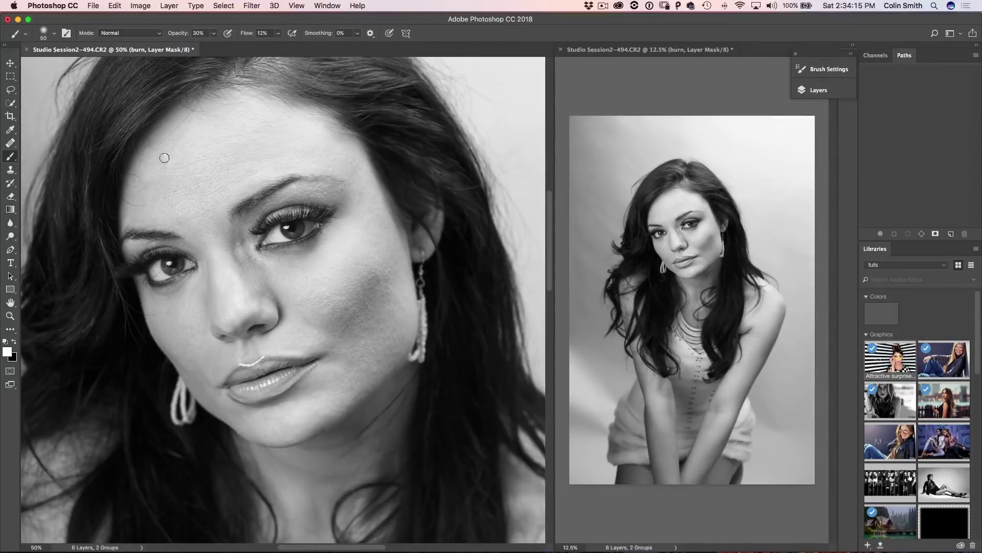
pyautogui.press(']')
pyautogui.press(']')
pyautogui.press(']')
pyautogui.press(']')
pyautogui.press(']')
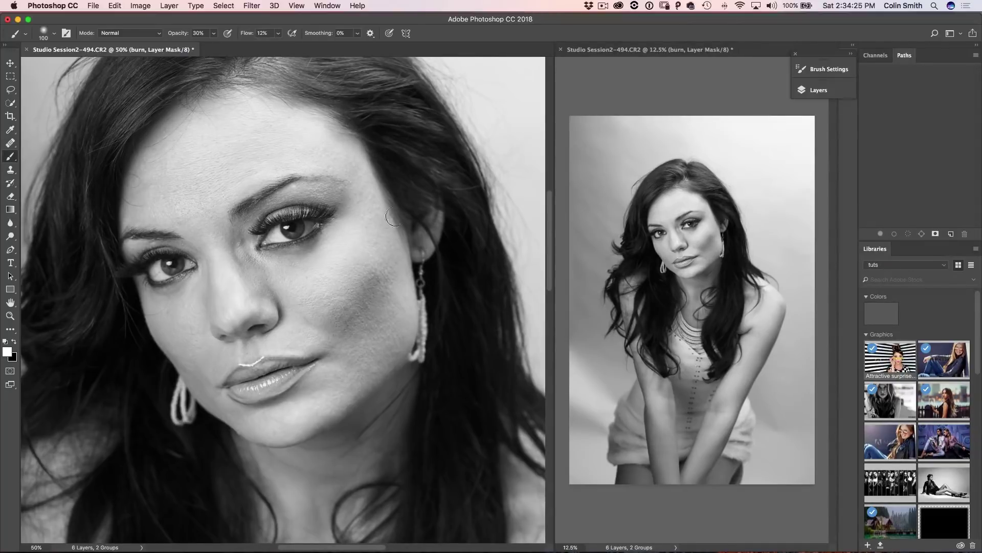
pyautogui.press('[')
pyautogui.press('[')
pyautogui.press('[')
pyautogui.press('[')
# Compare the greyscale portrait with and without the db group.
pyautogui.click(819, 90)
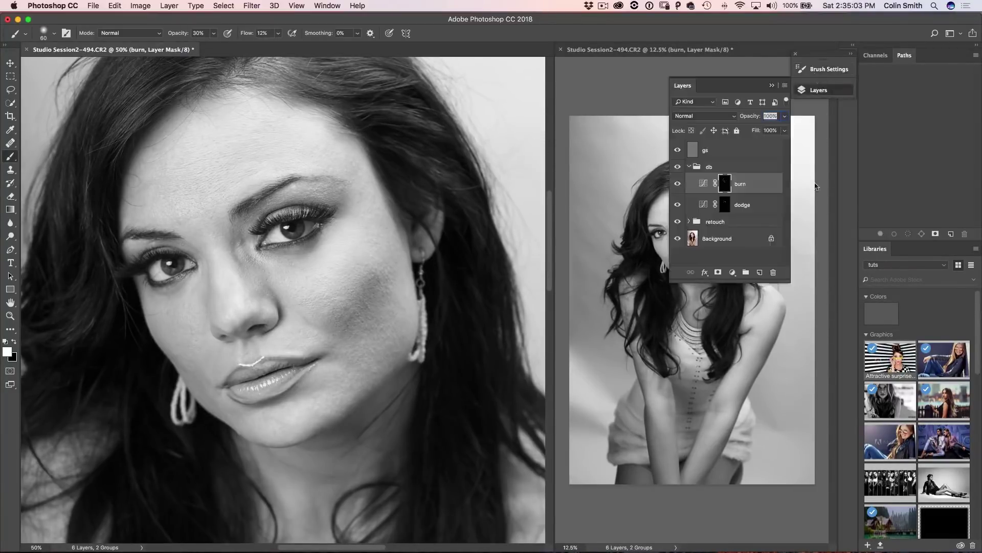
pyautogui.click(679, 168)
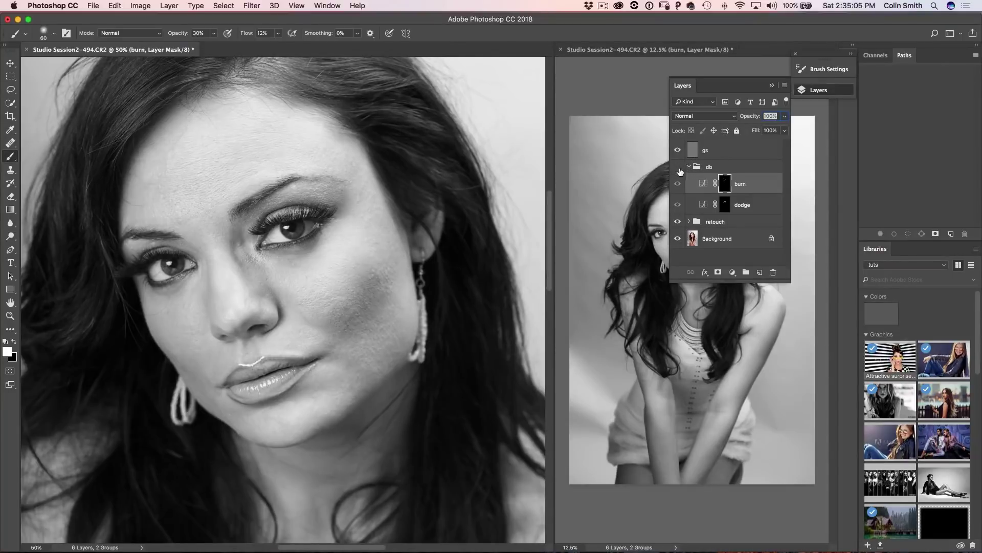
pyautogui.click(678, 167)
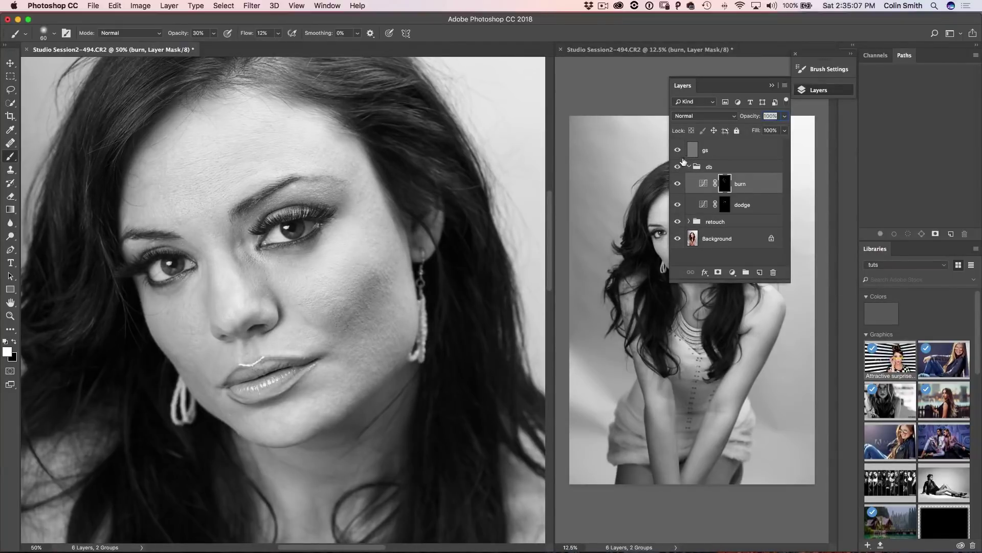
pyautogui.click(678, 168)
pyautogui.click(679, 168)
# Hide the gs layer and compare the colour portrait with and without the db group.
pyautogui.click(678, 168)
pyautogui.click(677, 168)
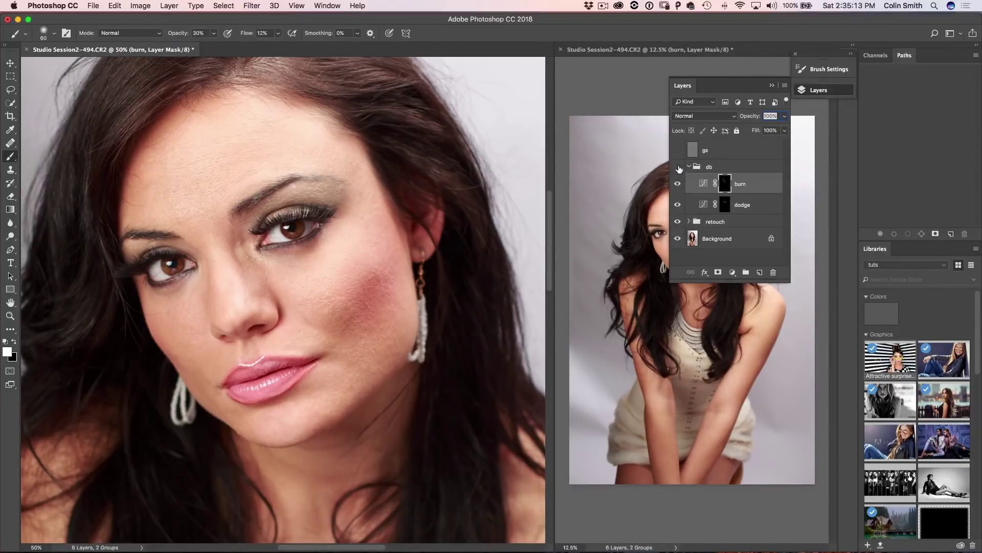
pyautogui.click(677, 168)
pyautogui.click(677, 168)
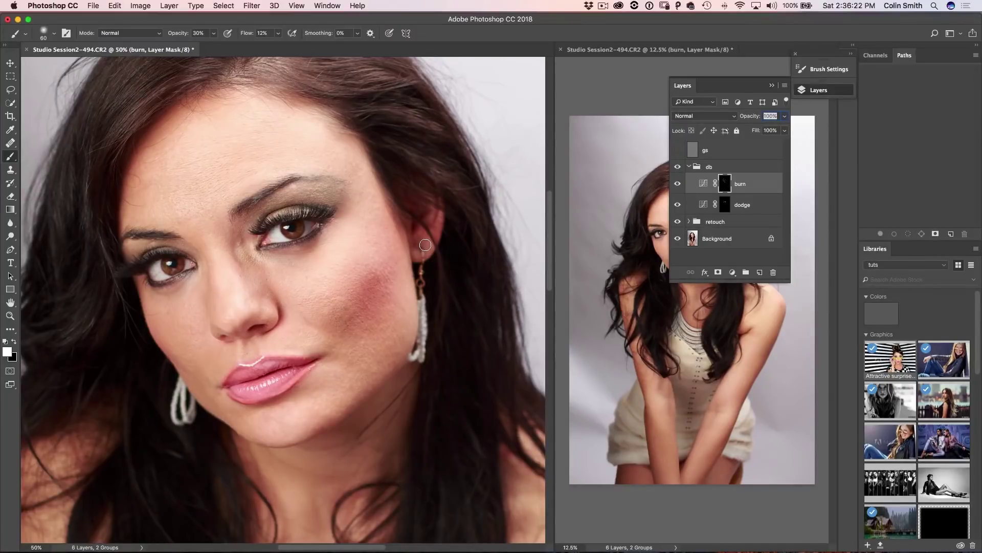
# Compare the retouched portrait with the untouched Background layer shown alone.
pyautogui.keyDown('alt'); pyautogui.click(678, 239); pyautogui.keyUp('alt')
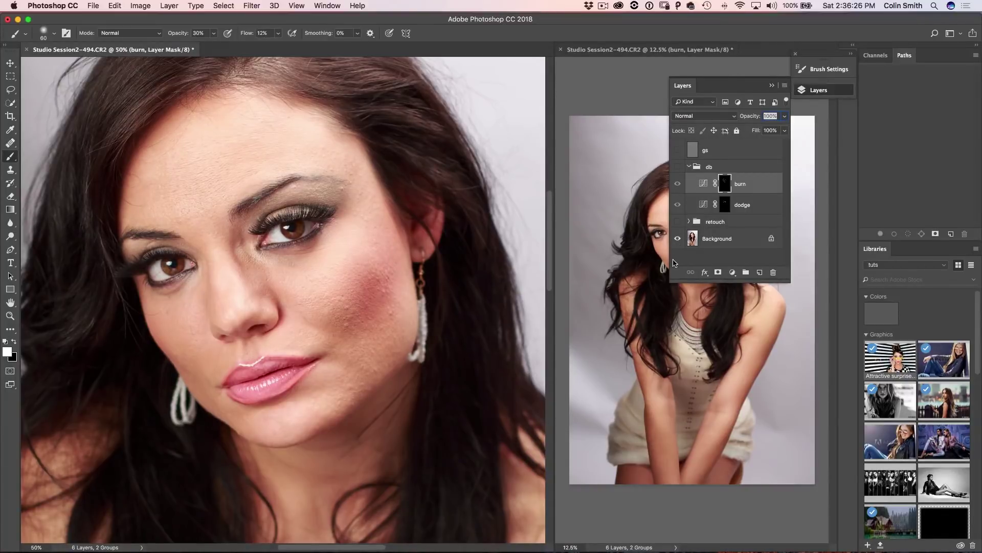
pyautogui.keyDown('alt'); pyautogui.click(678, 239); pyautogui.keyUp('alt')
pyautogui.keyDown('alt'); pyautogui.click(678, 238); pyautogui.keyUp('alt')
pyautogui.keyDown('alt'); pyautogui.click(678, 239); pyautogui.keyUp('alt')
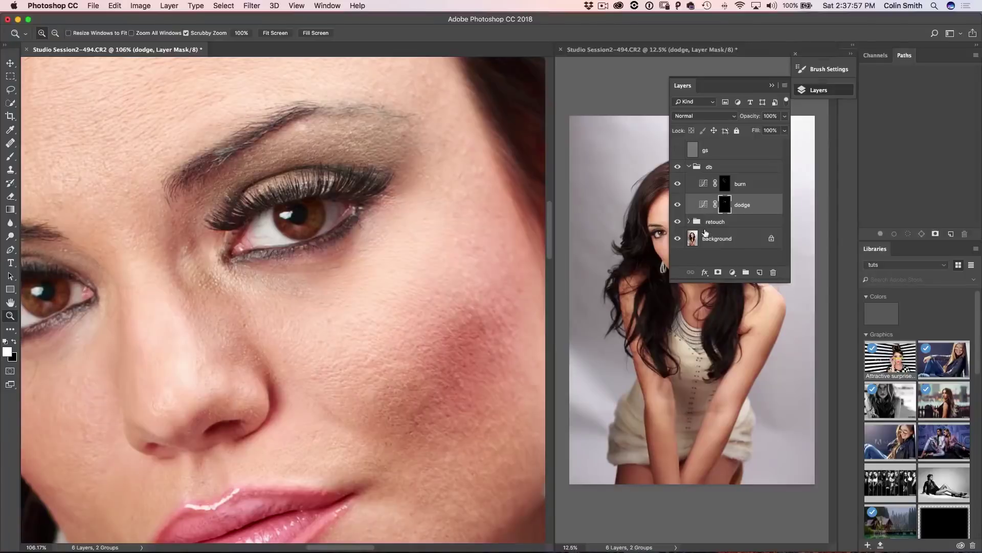
# Add an empty layer directly above Background and choose the Healing Brush for retouching the eye.
pyautogui.click(719, 241)
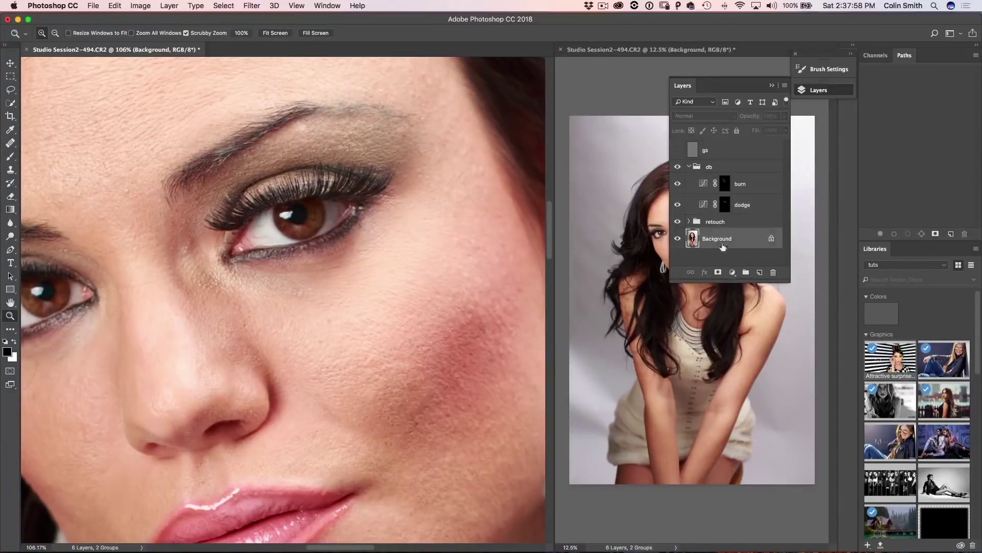
pyautogui.click(759, 272)
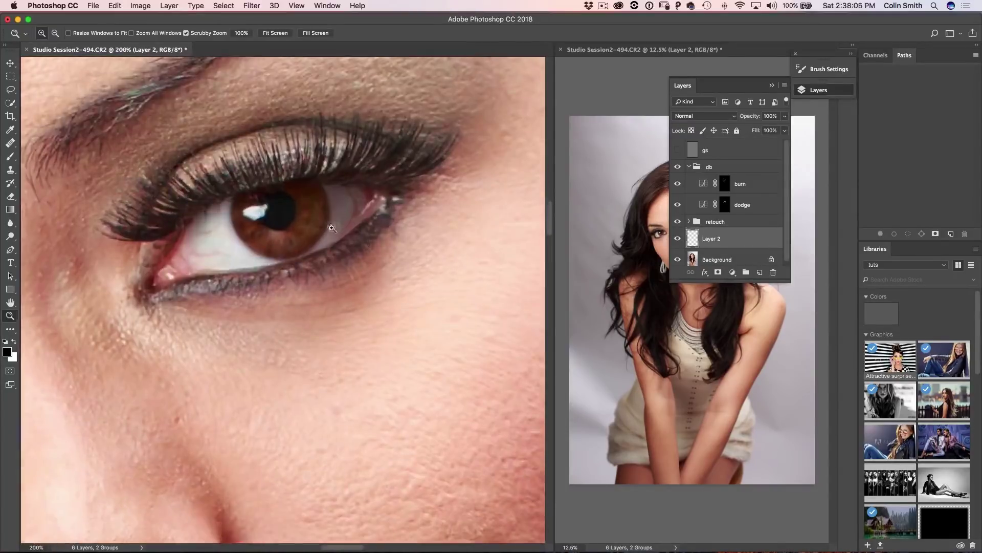
pyautogui.click(330, 222)
pyautogui.click(10, 143)
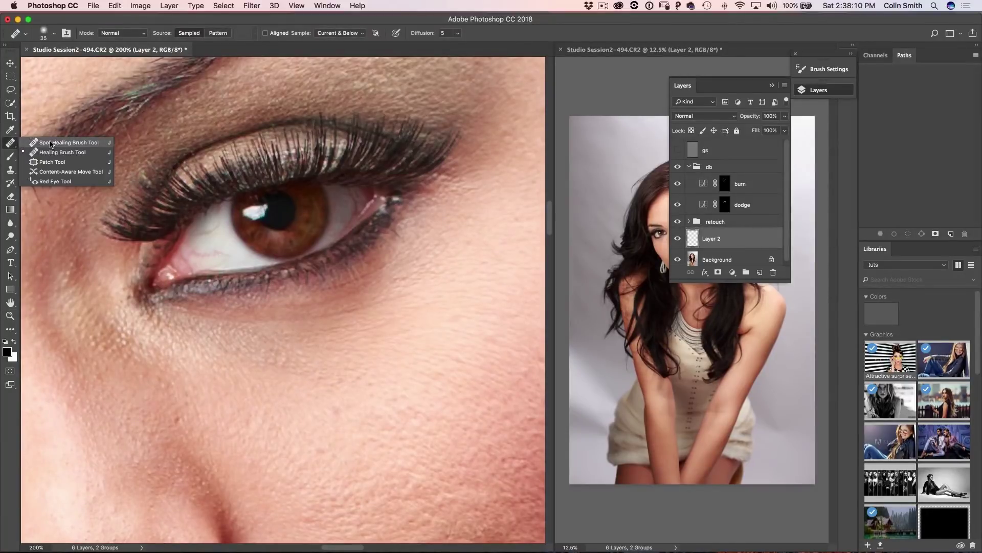
pyautogui.click(56, 152)
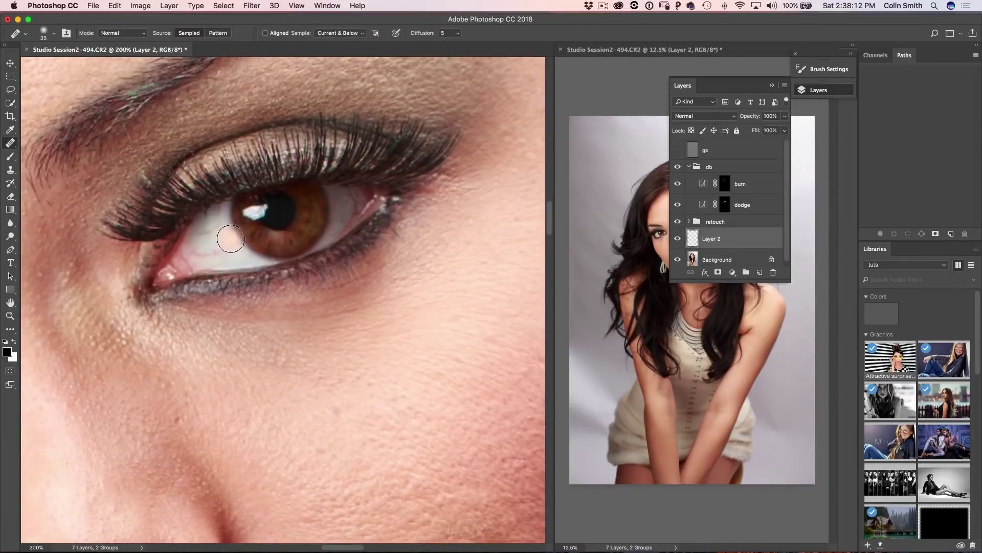
# Reduce the Healing Brush to 8 pixels and heal the red veins in the whites of both eyes.
pyautogui.press('[')
pyautogui.press('[')
pyautogui.press('[')
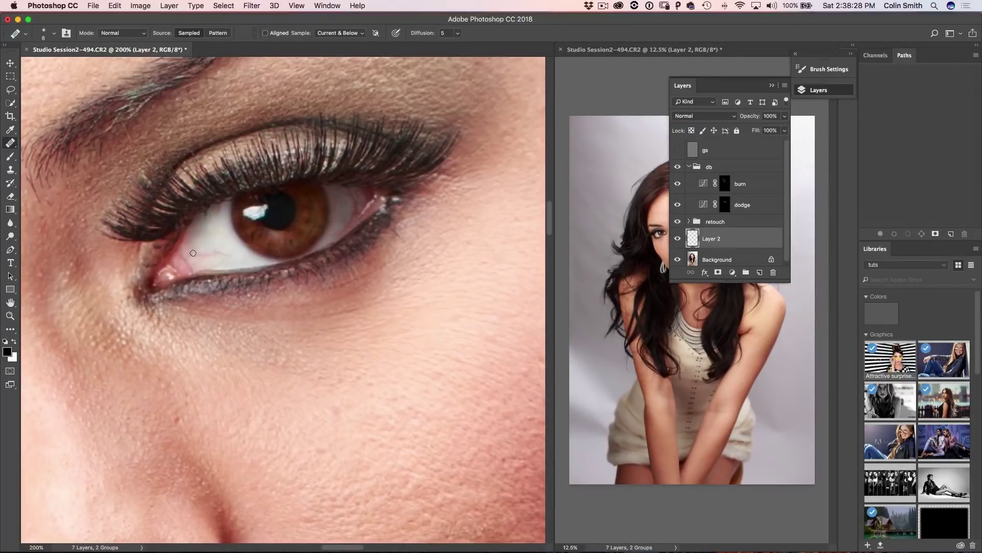
pyautogui.moveTo(201, 251); pyautogui.dragTo(206, 252)
pyautogui.moveTo(214, 253); pyautogui.dragTo(219, 249)
pyautogui.moveTo(235, 226); pyautogui.dragTo(238, 235)
pyautogui.moveTo(168, 326)
pyautogui.mouseDown()
pyautogui.moveTo(323, 217)
pyautogui.moveTo(196, 240)
pyautogui.moveTo(237, 296)
pyautogui.mouseUp()
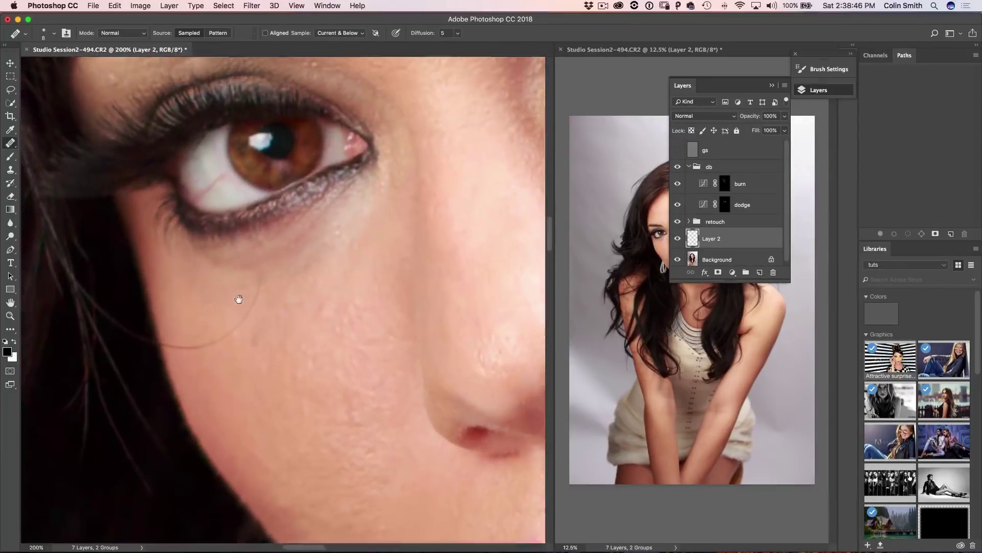
pyautogui.moveTo(207, 197); pyautogui.dragTo(235, 204)
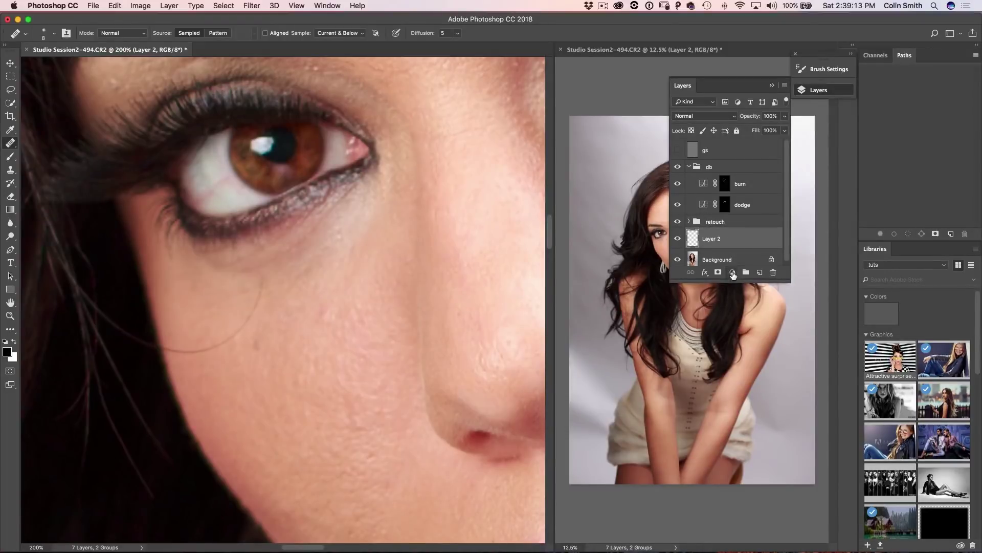
# Add a Hue/Saturation adjustment above the vein-healing layer with saturation at -100 and collapse its properties.
pyautogui.click(732, 273)
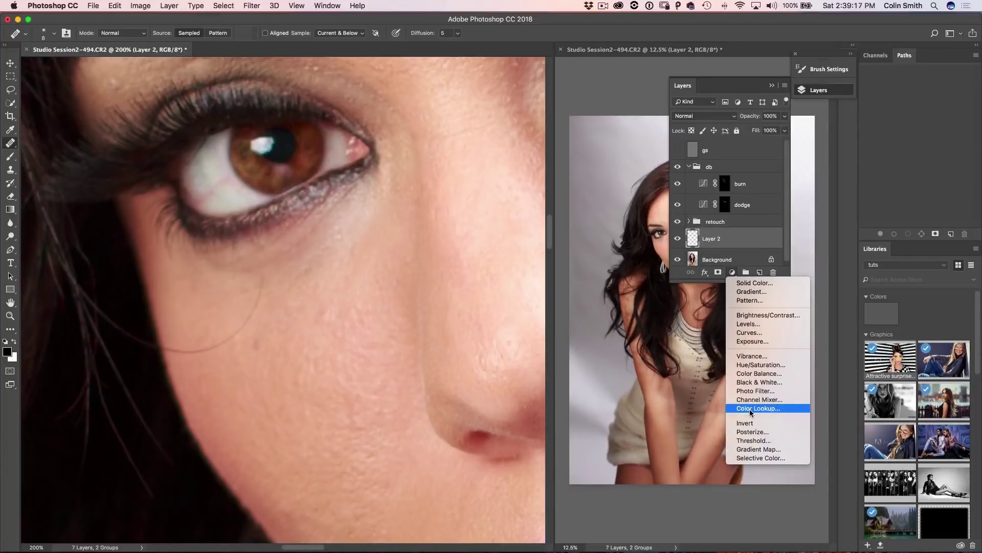
pyautogui.click(756, 365)
pyautogui.moveTo(699, 321); pyautogui.dragTo(590, 327)
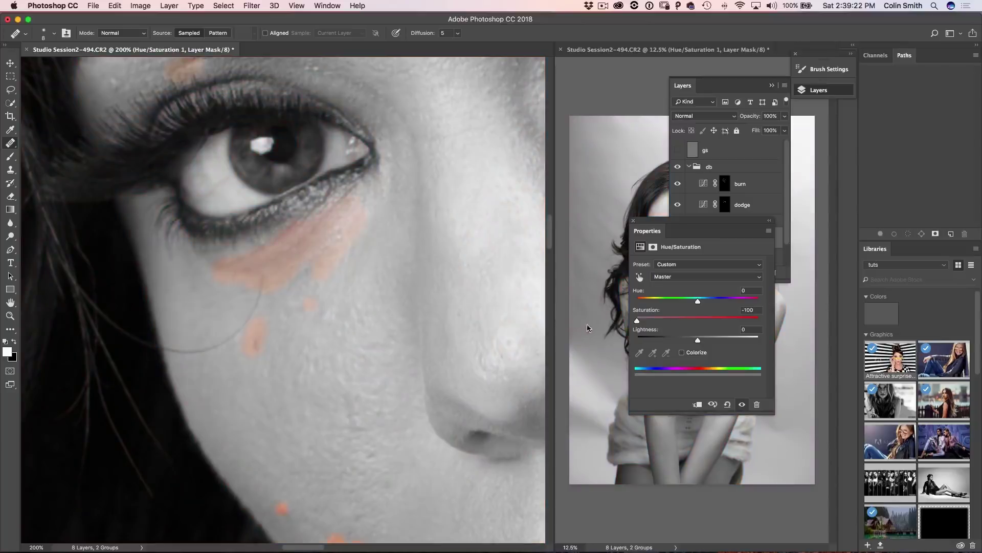
pyautogui.click(770, 224)
pyautogui.moveTo(669, 236)
pyautogui.mouseDown()
pyautogui.moveTo(644, 219)
pyautogui.moveTo(633, 170)
pyautogui.mouseUp()
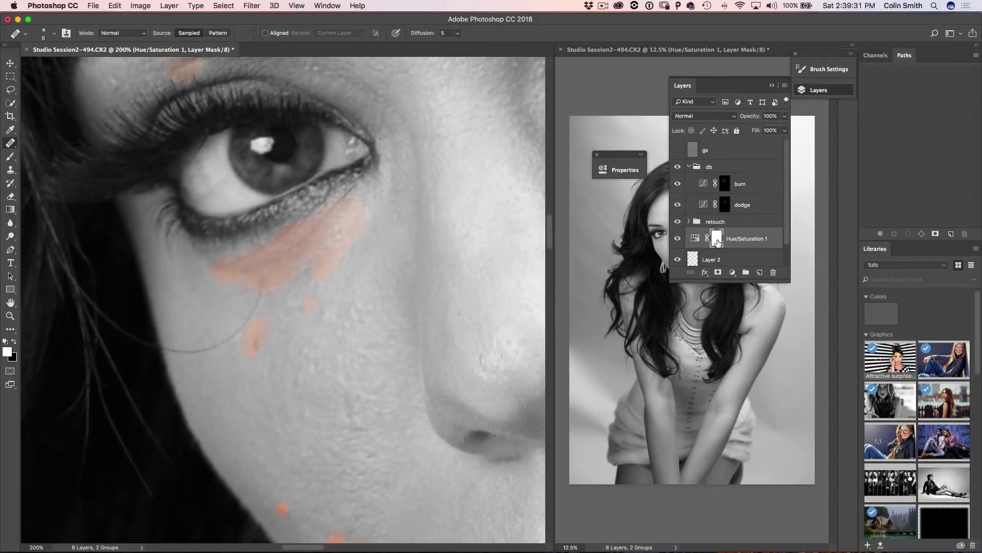
# Invert the Hue/Saturation layer's mask to black and close its properties.
pyautogui.click(625, 172)
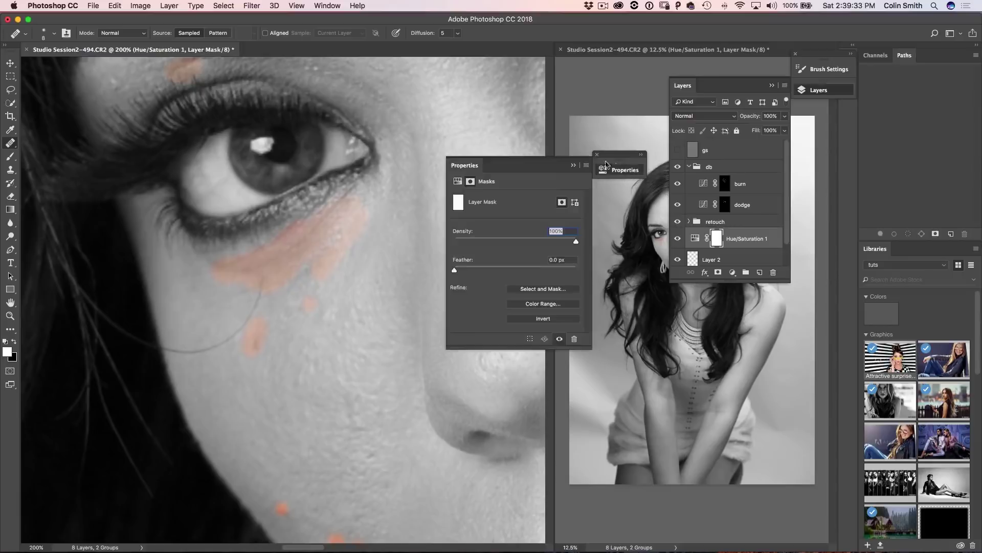
pyautogui.click(560, 319)
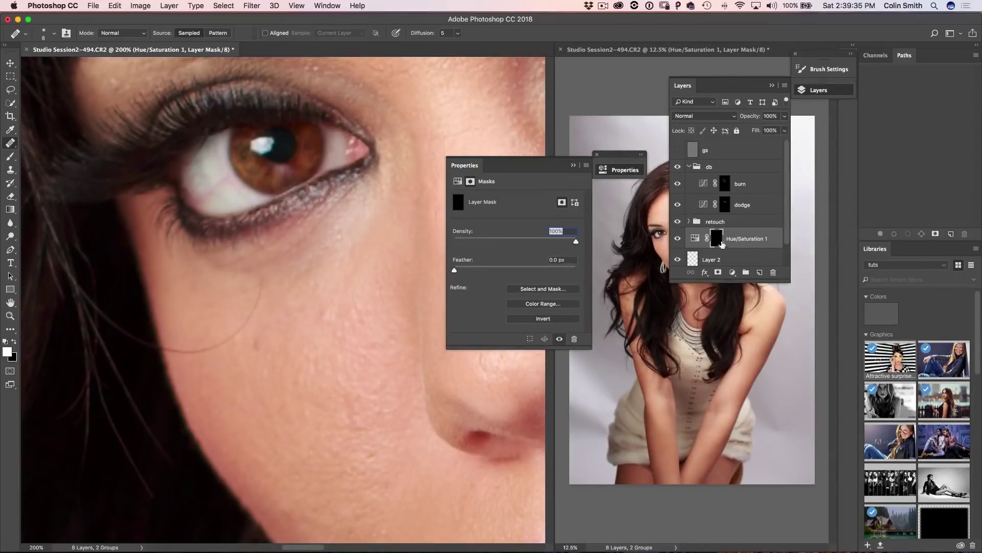
pyautogui.click(598, 155)
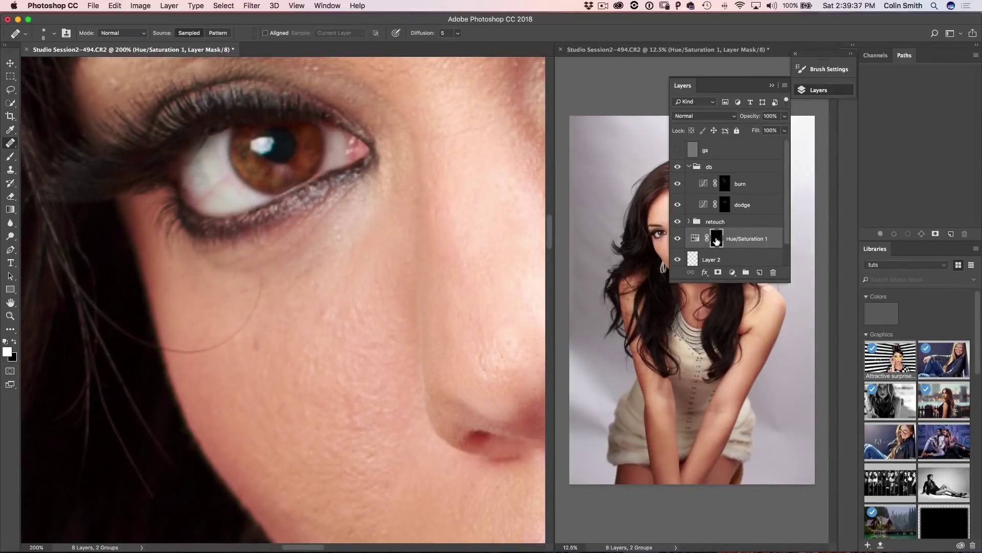
# Paint white into the Hue/Saturation mask over the white of the eye, reducing the brush to 15 pixels.
pyautogui.press('b')
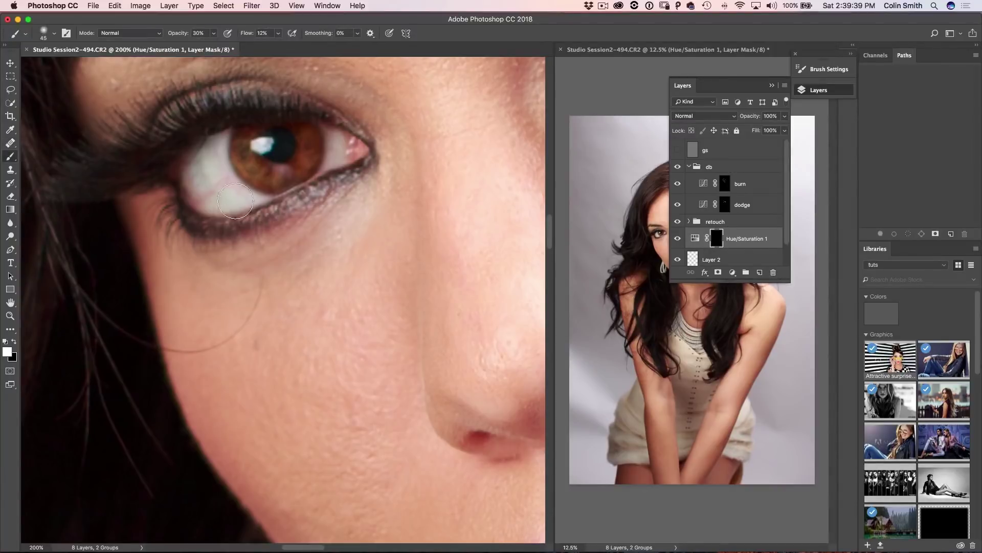
pyautogui.moveTo(225, 193); pyautogui.dragTo(246, 192)
pyautogui.press('[')
pyautogui.press('[')
pyautogui.press('[')
pyautogui.moveTo(227, 176)
pyautogui.mouseDown()
pyautogui.moveTo(210, 193)
pyautogui.moveTo(195, 190)
pyautogui.mouseUp()
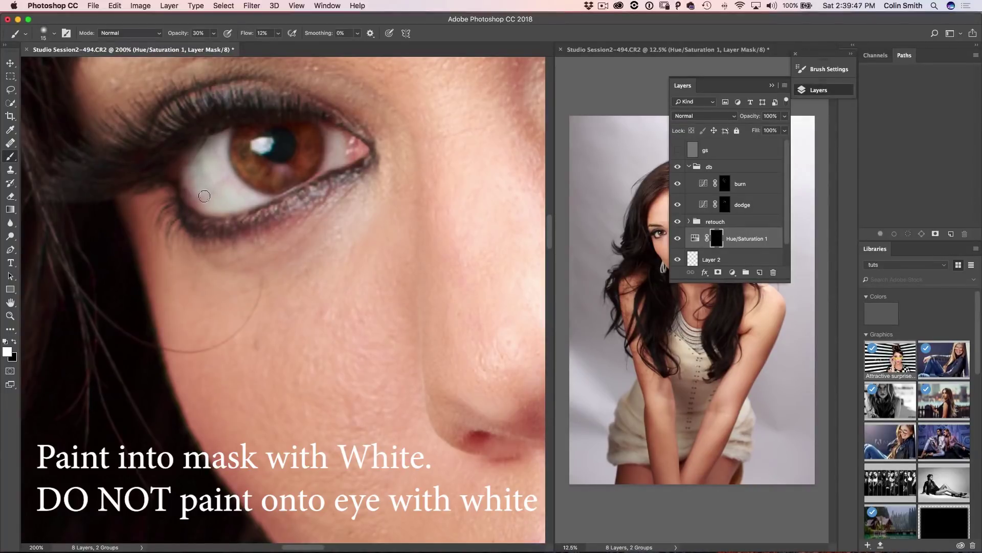
# Raise the brush to 99% opacity and 100% flow and desaturate the whites of both eyes, using 25 pixels on the second eye.
pyautogui.moveTo(174, 33); pyautogui.dragTo(405, 35)
pyautogui.moveTo(248, 34); pyautogui.dragTo(478, 46)
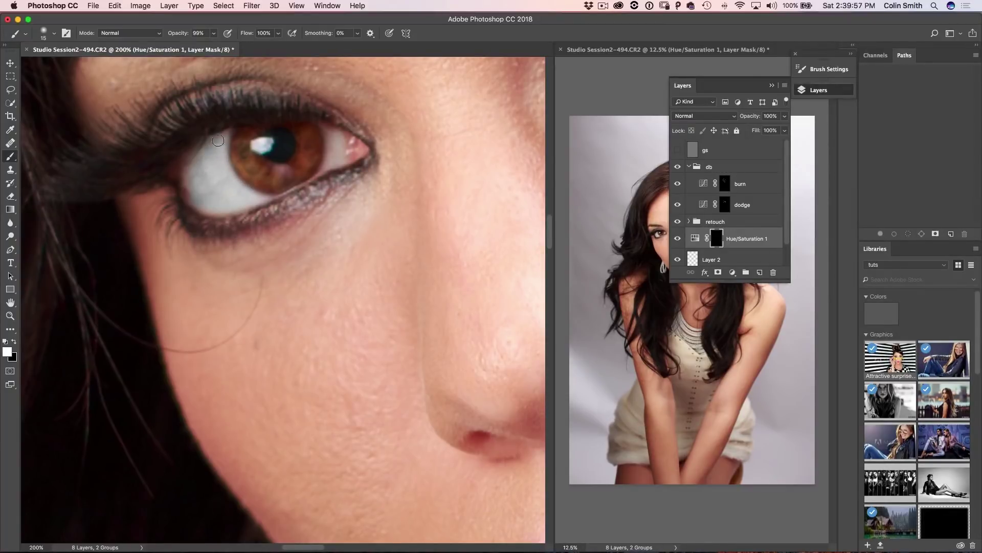
pyautogui.moveTo(335, 144); pyautogui.dragTo(333, 161)
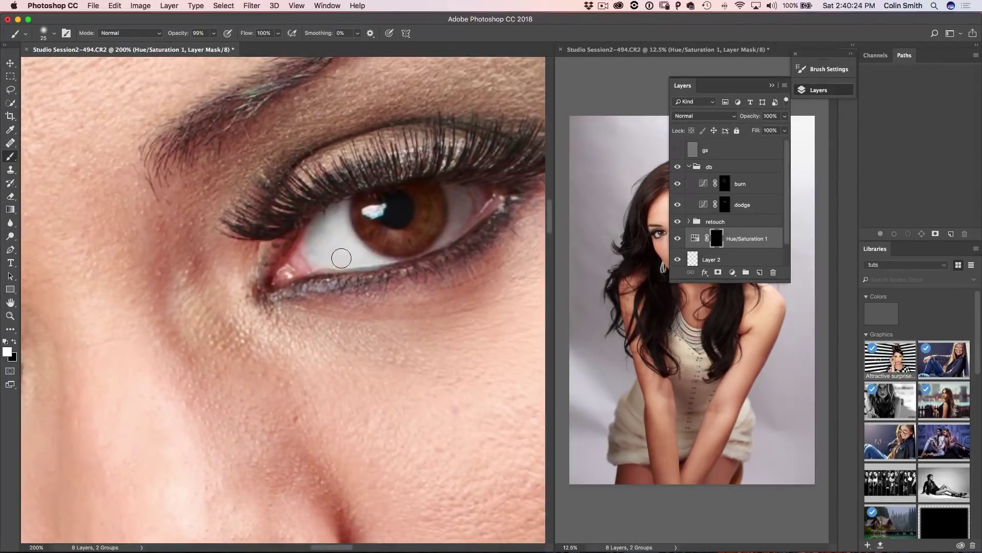
pyautogui.press(']')
# Lower the Hue/Saturation layer's opacity to 43% and compare the eye with and without the adjustment.
pyautogui.moveTo(751, 118); pyautogui.dragTo(657, 140)
pyautogui.moveTo(749, 120); pyautogui.dragTo(756, 121)
pyautogui.click(766, 116)
pyautogui.click(678, 239)
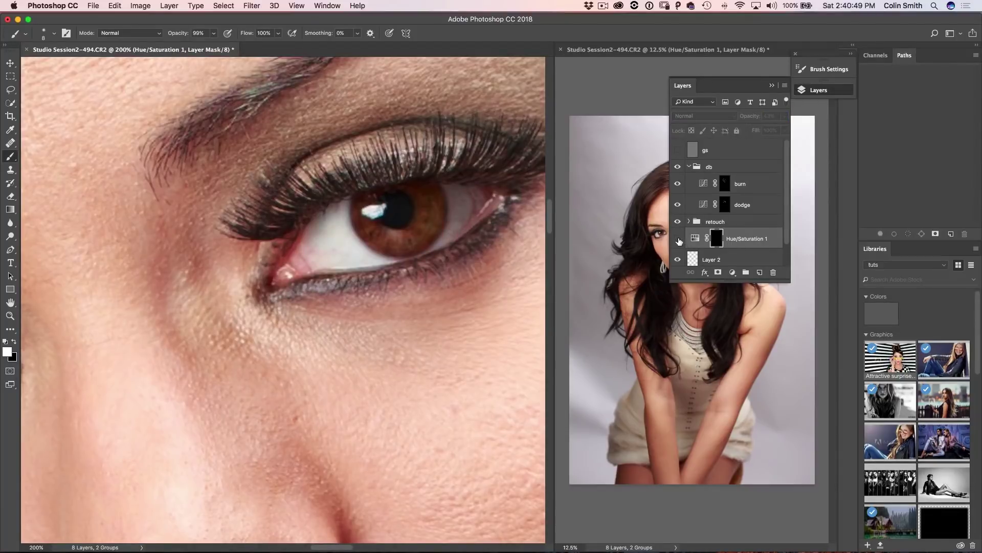
pyautogui.click(679, 241)
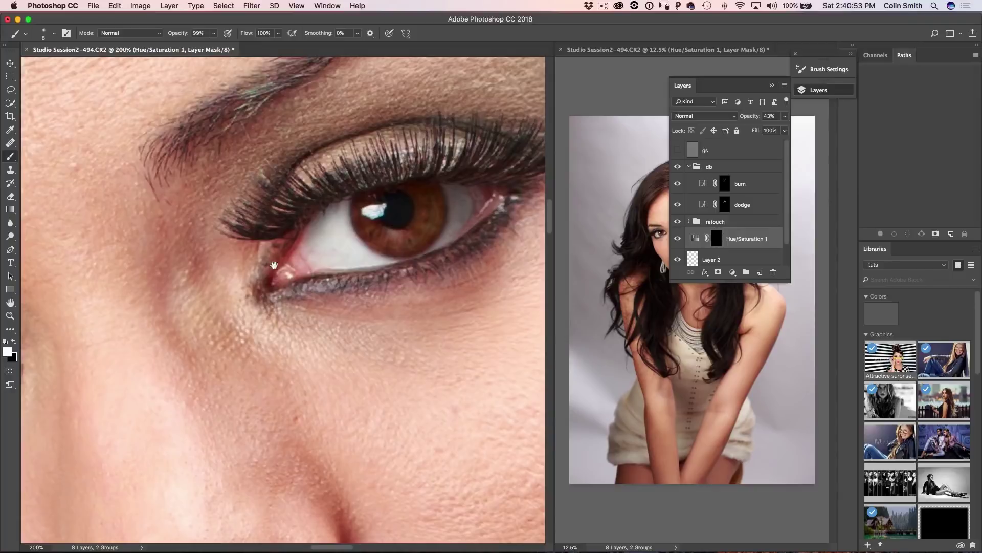